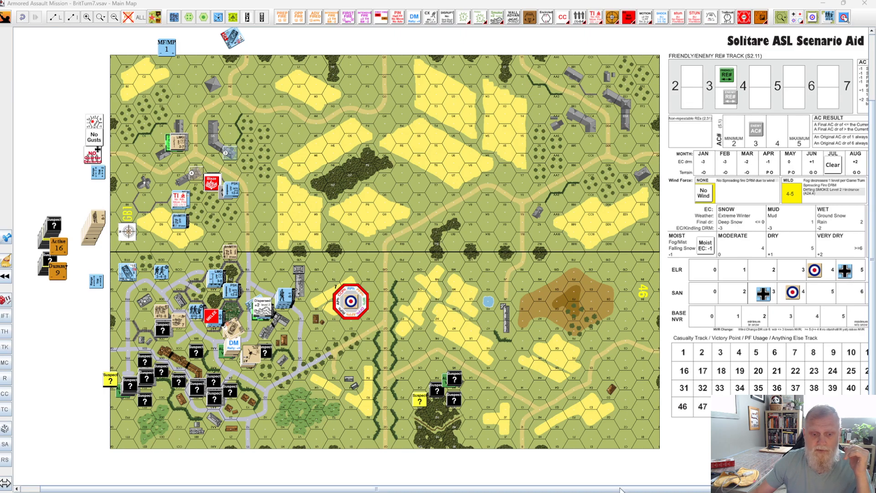
drag(621, 489, 735, 489)
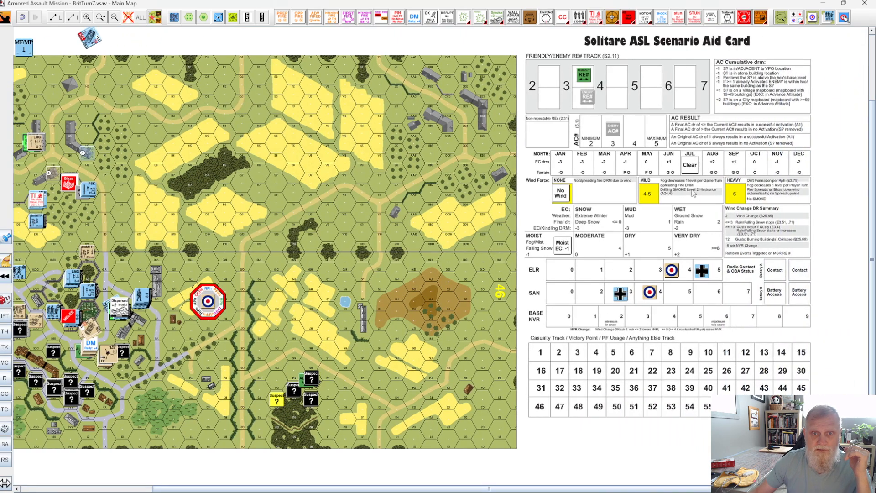
drag(595, 490, 494, 489)
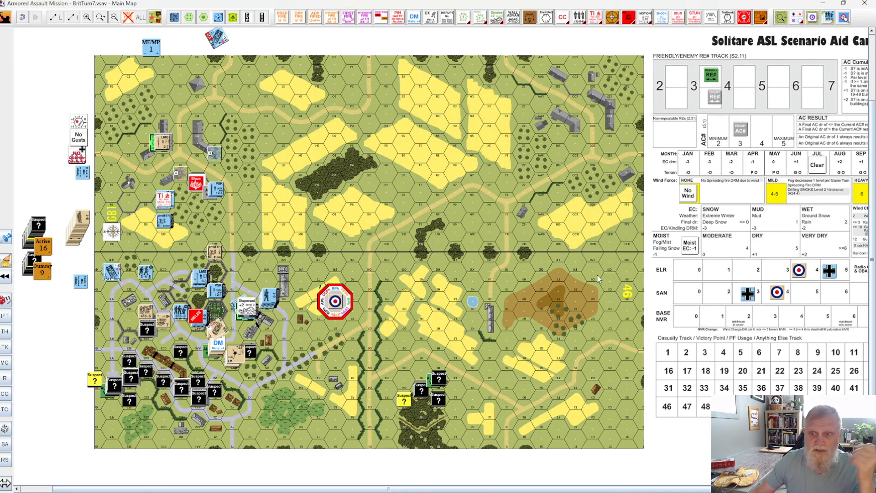
Switch to the Solitaire ASL tables PDF, snip the British B1: Activation Check table, and minimize the PDF.
key(alt+Tab)
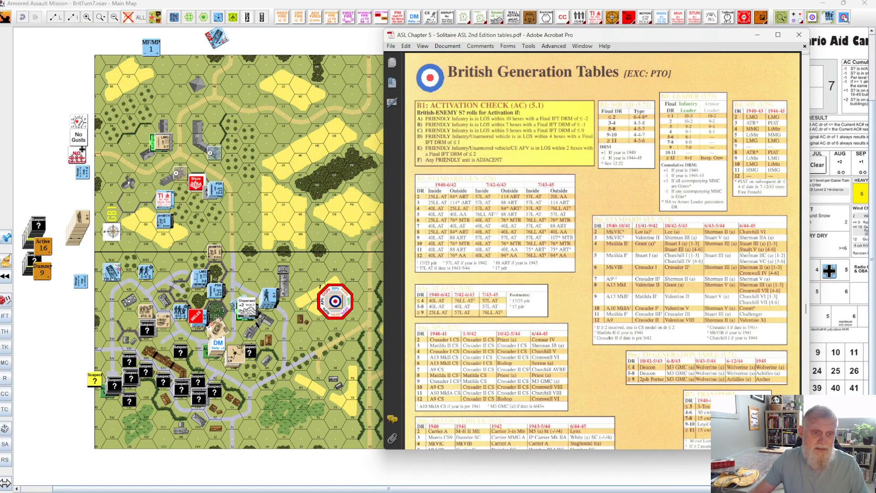
key(super+shift+s)
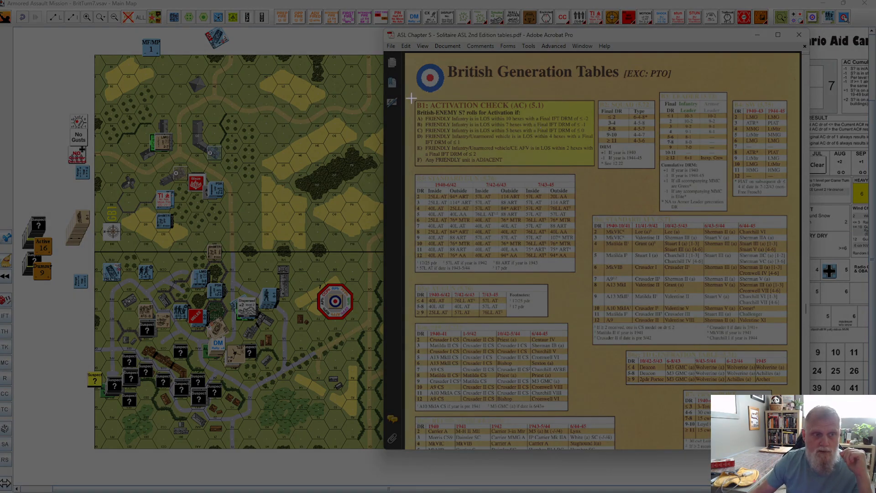
drag(411, 98, 597, 172)
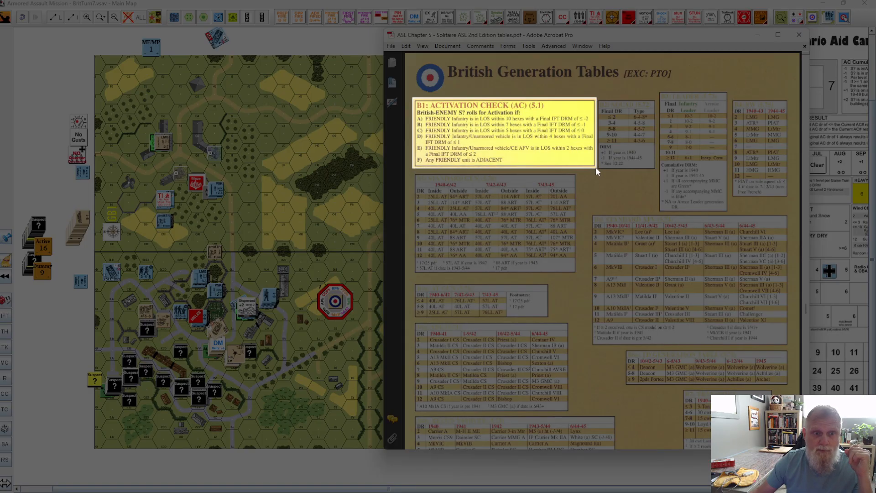
drag(597, 172, 598, 171)
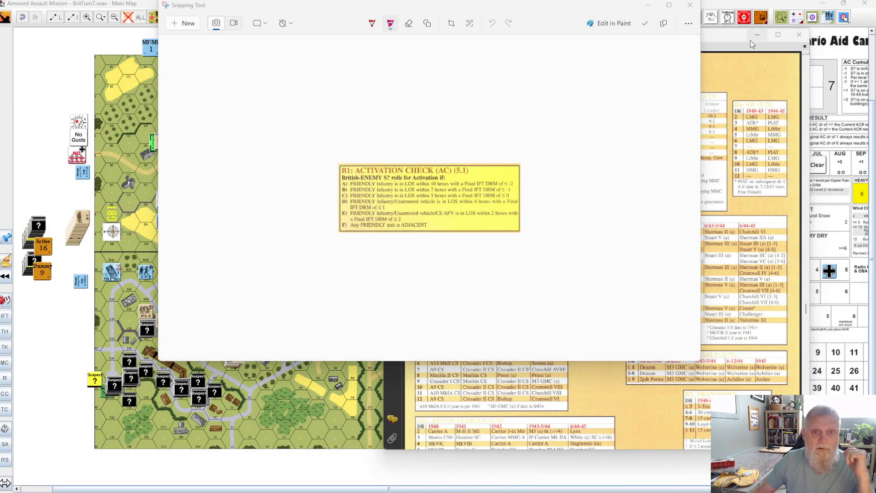
click(758, 34)
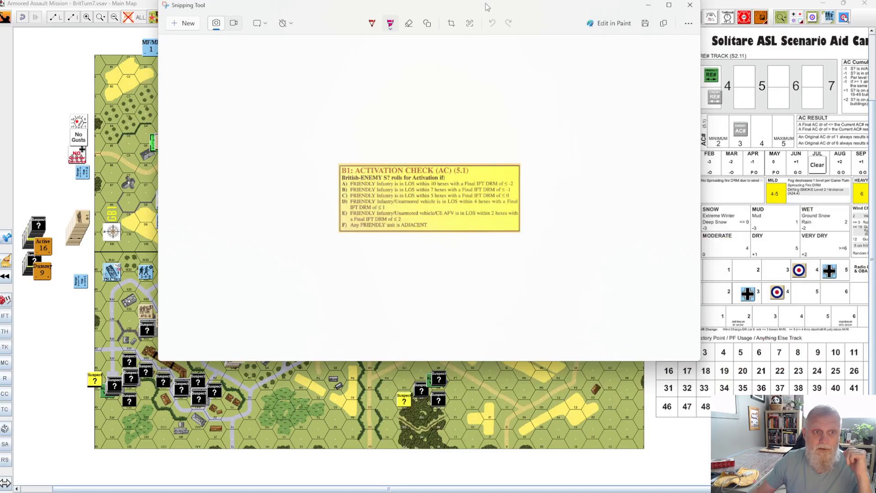
drag(487, 9, 511, 55)
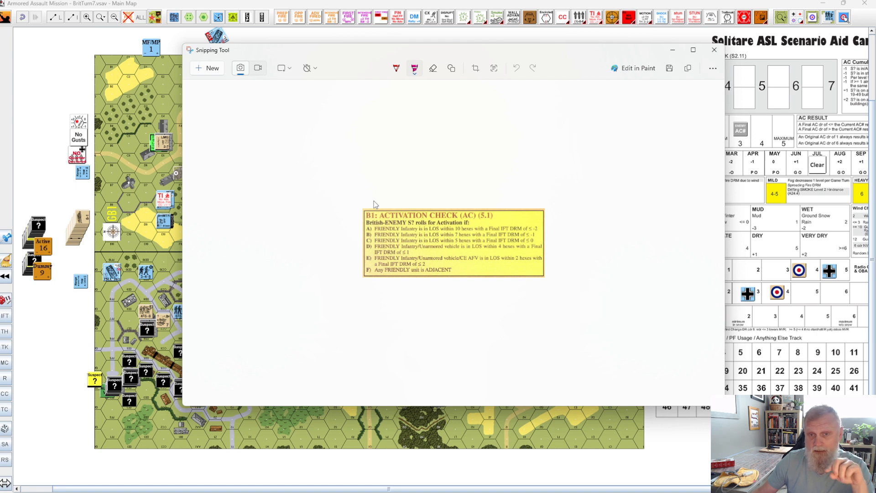
Start saving the snip and choose the Temp folder on the GAMES (E:) drive as its destination.
click(669, 70)
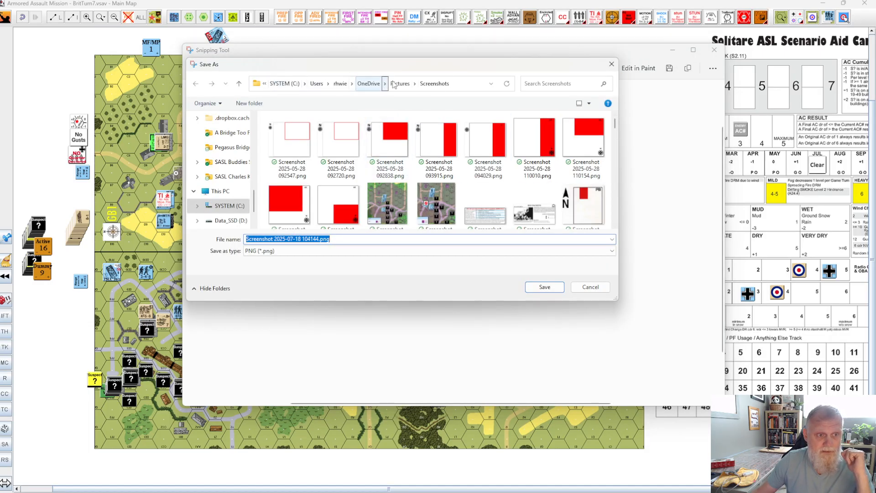
click(470, 83)
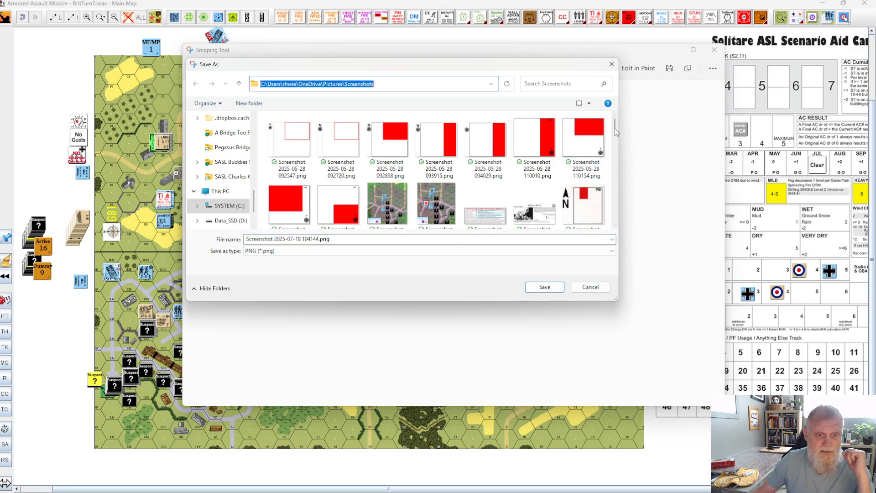
mouse_move(616, 124)
mouse_down()
mouse_move(616, 203)
mouse_move(604, 114)
mouse_up()
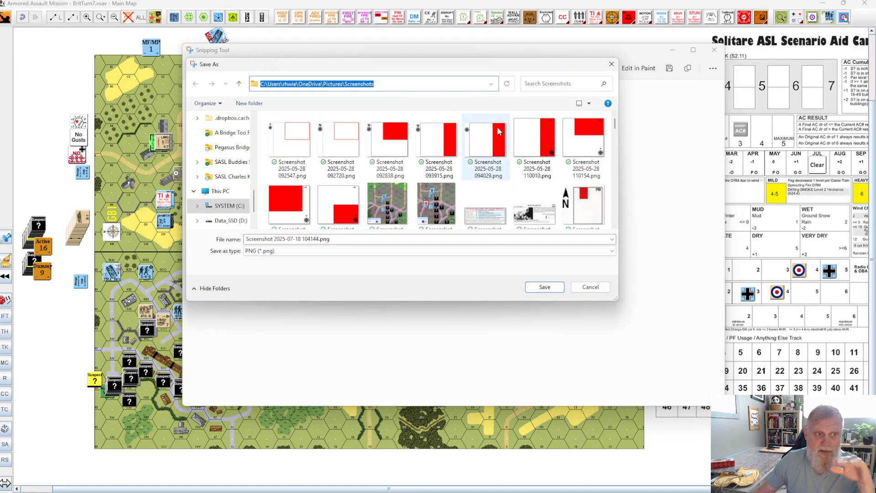
click(491, 84)
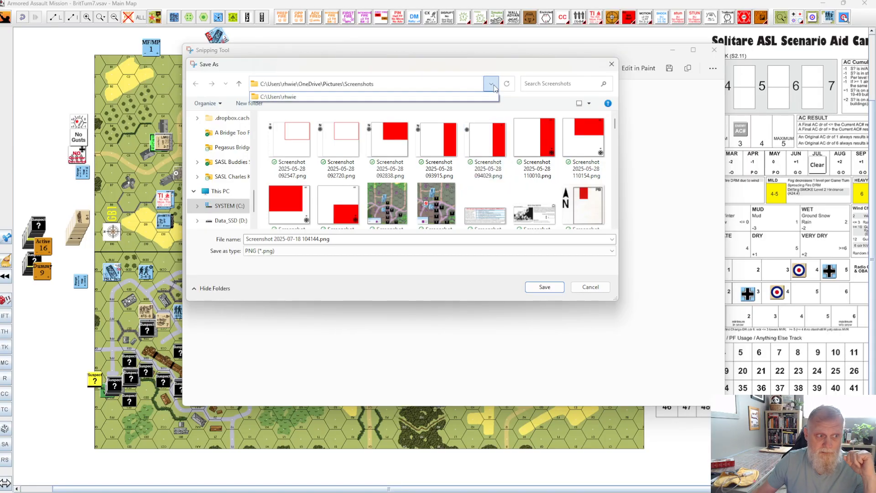
scroll(235, 214, down, 1)
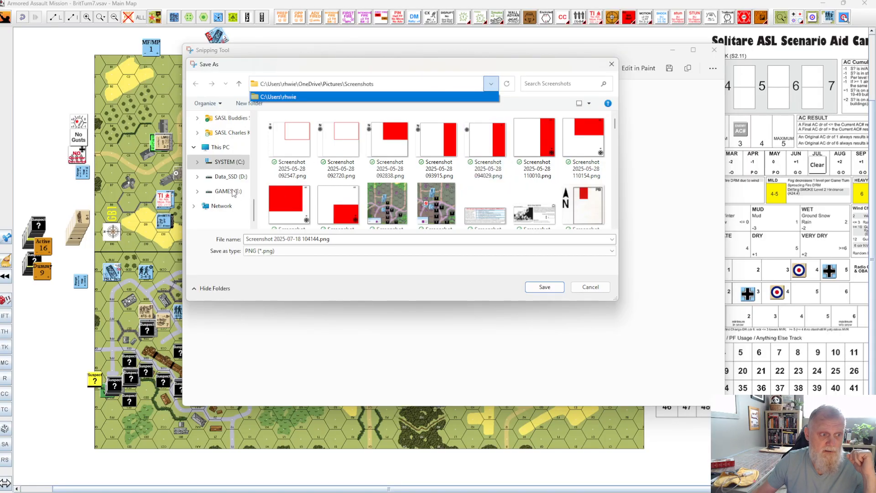
click(231, 193)
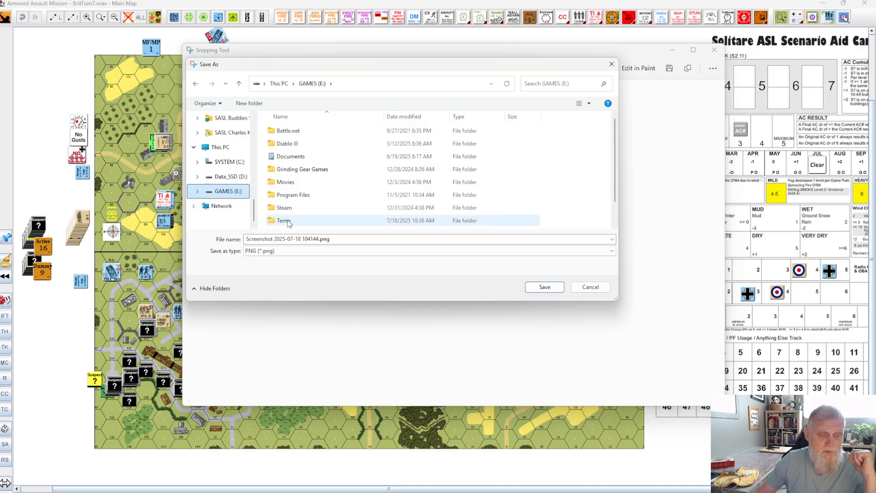
double_click(288, 222)
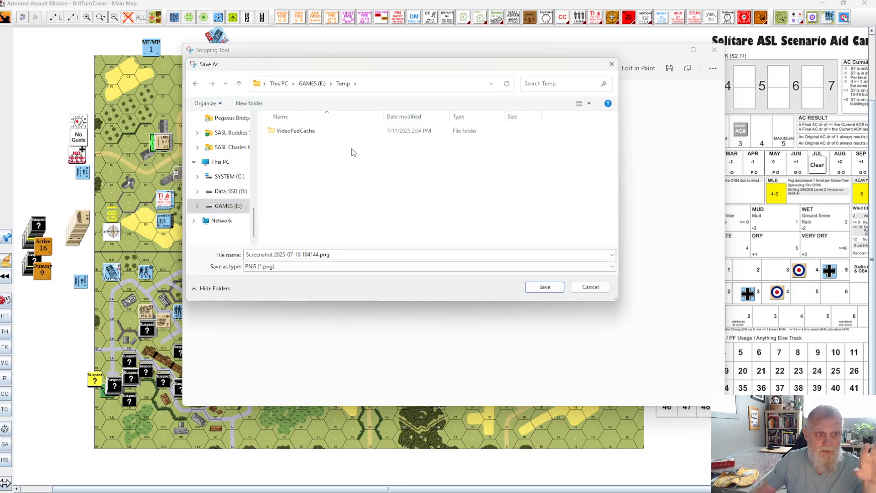
Save the snip under the file name Table B1 as a PNG and close Snipping Tool.
click(348, 254)
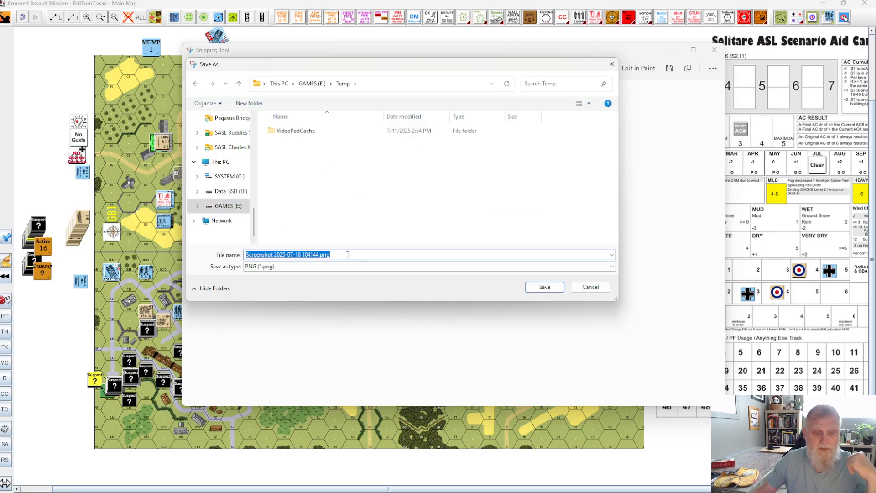
text(Ta)
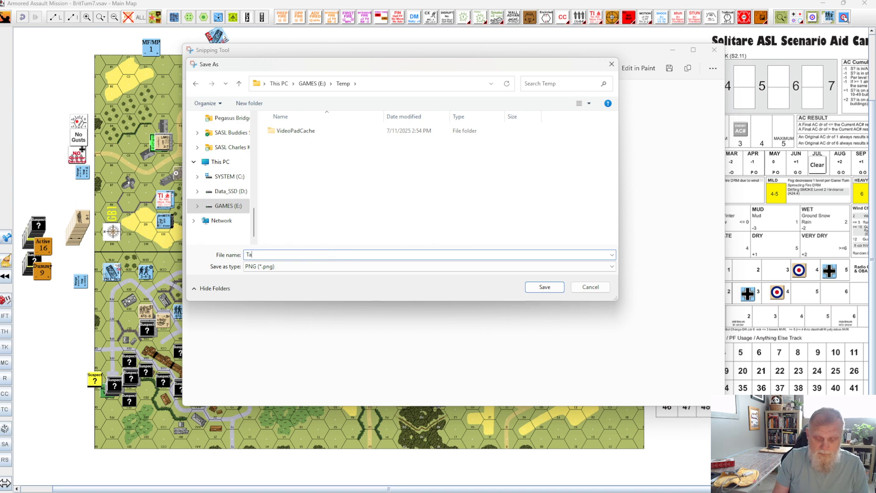
text(ble B1)
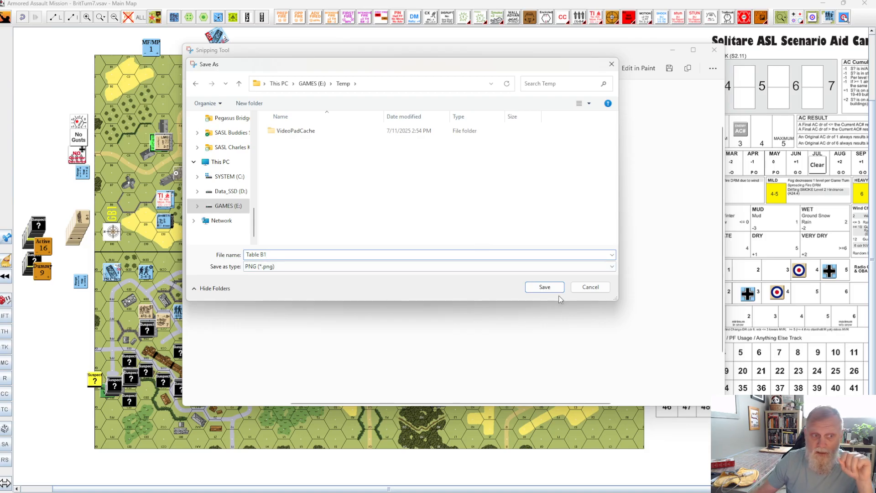
click(545, 287)
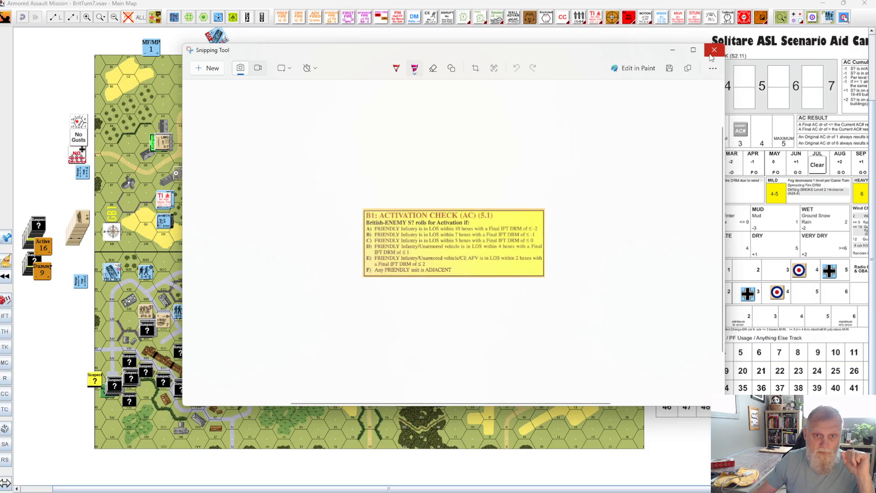
click(715, 50)
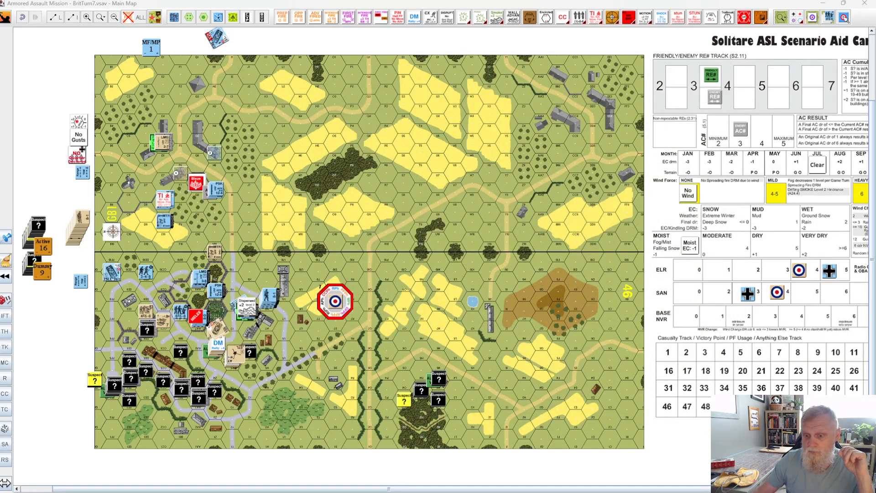
Check the e:\Temp folder in Total Commander for the saved Table B1 image, and move the window off the screen.
drag(875, 90, 656, 77)
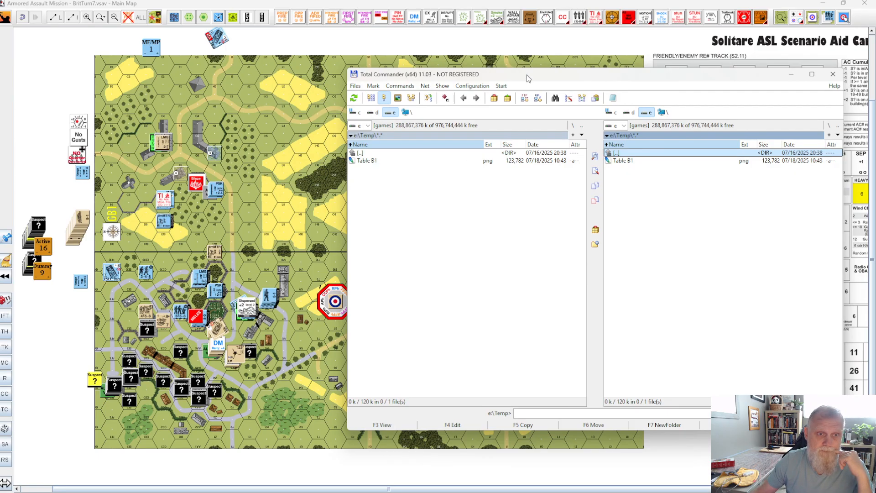
drag(528, 78, 875, 105)
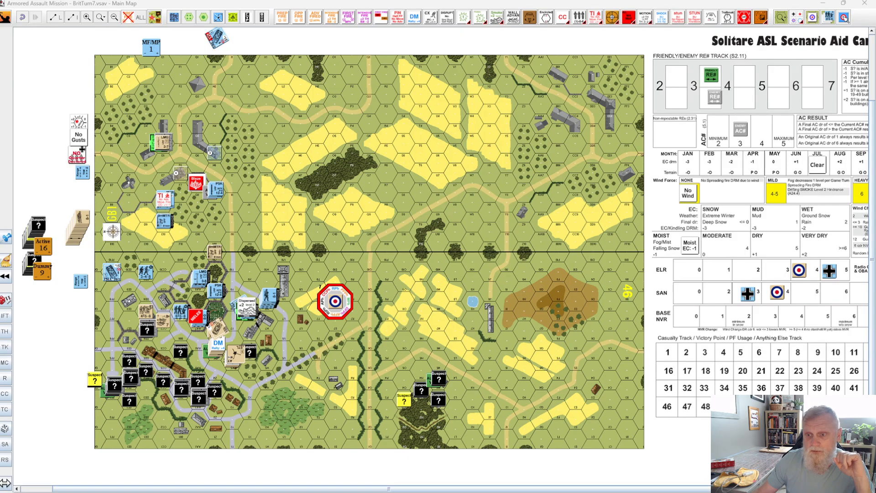
Switch to Chapter S Divider code.txt in Notepad++ and go to the Image Way section at the start of the file.
drag(875, 105, 425, 52)
scroll(519, 292, up, 4)
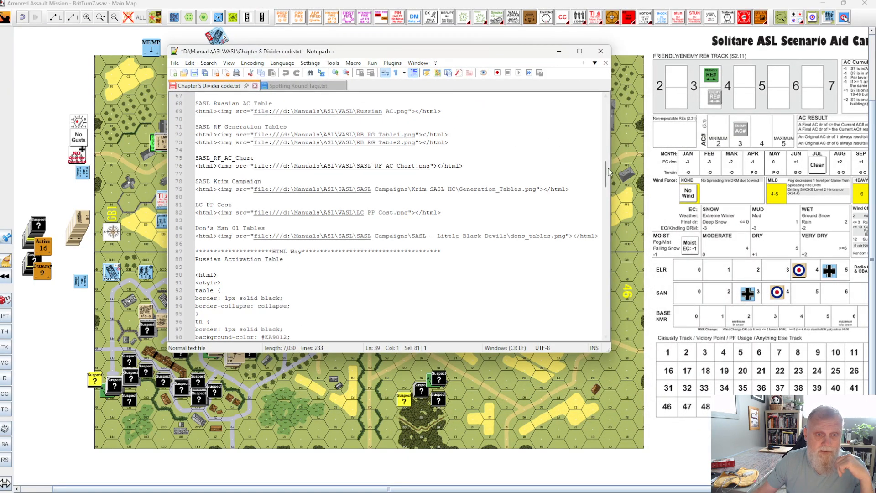
drag(608, 176, 613, 107)
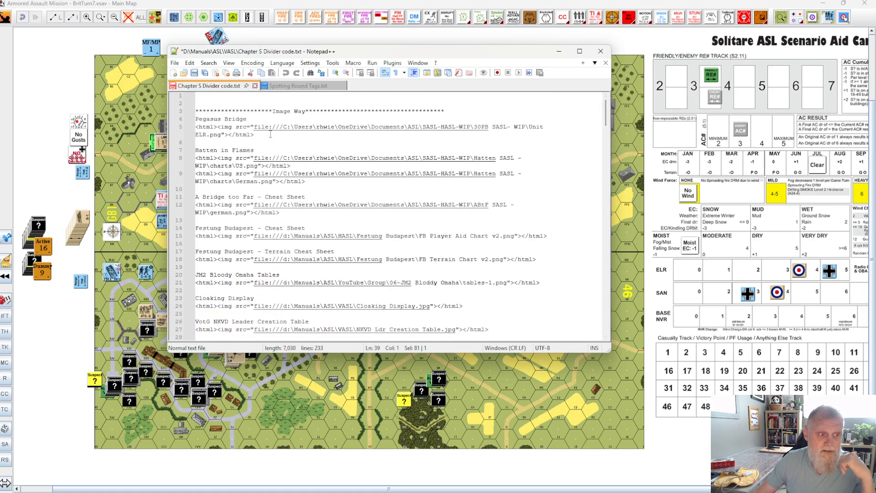
scroll(327, 180, down, 1)
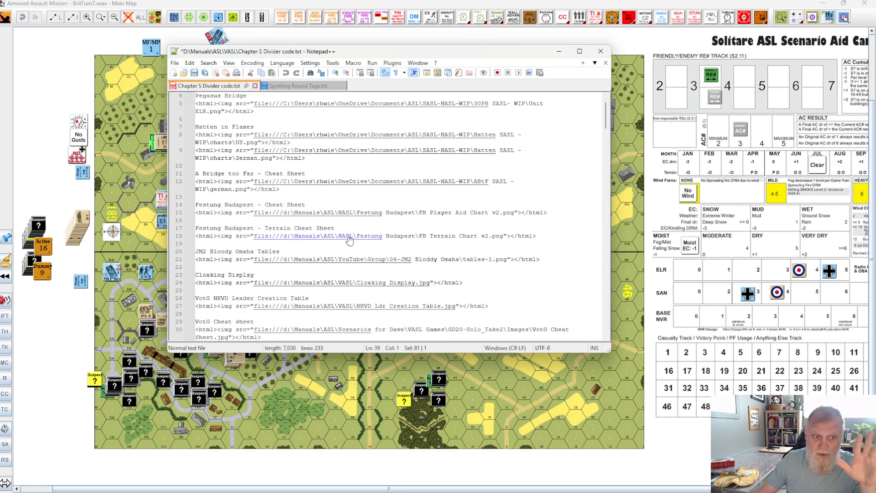
scroll(375, 225, up, 1)
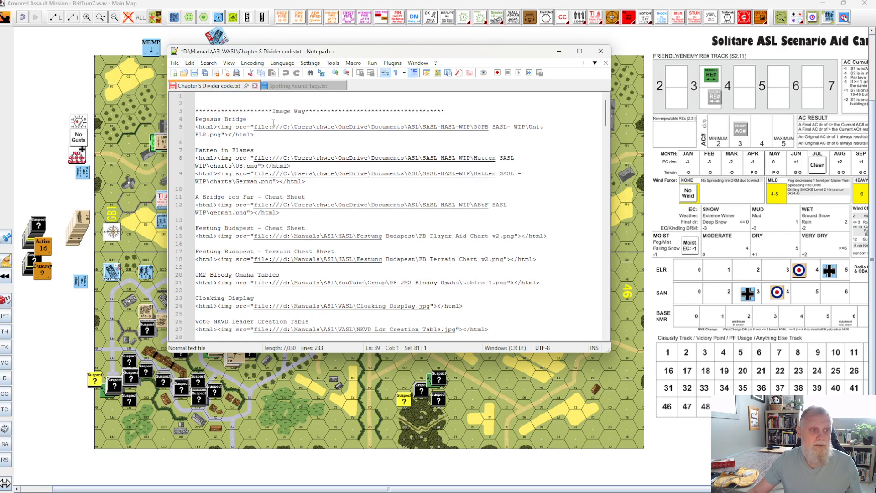
Copy the Pegasus Bridge image line onto empty line 2 and delete the copy's file path after file:///.
drag(263, 135, 191, 133)
key(ctrl+c)
click(208, 102)
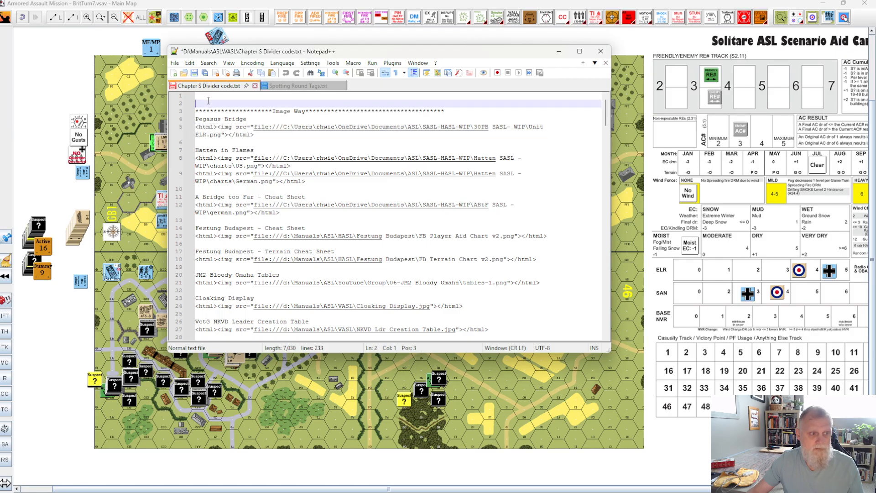
key(ctrl+v)
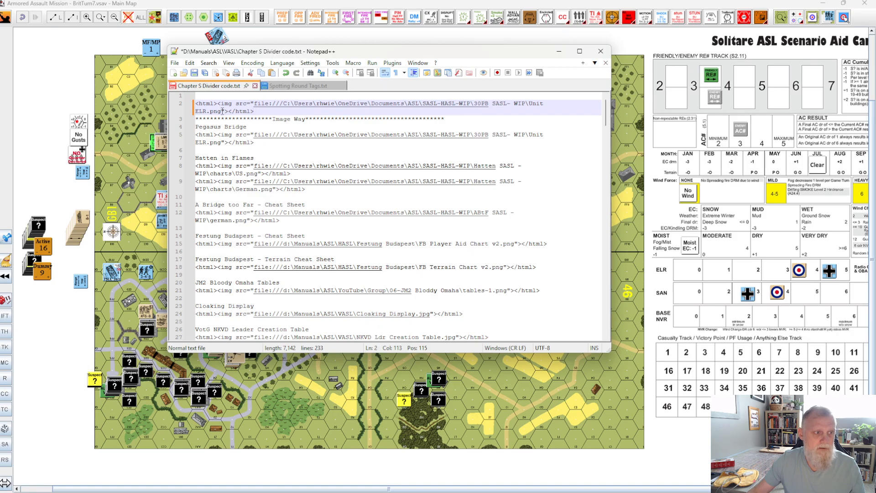
drag(222, 111, 285, 105)
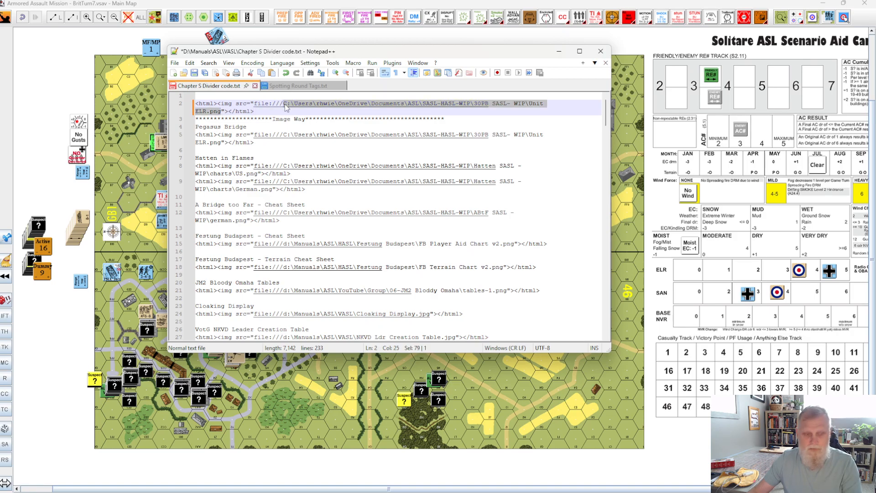
key(Delete)
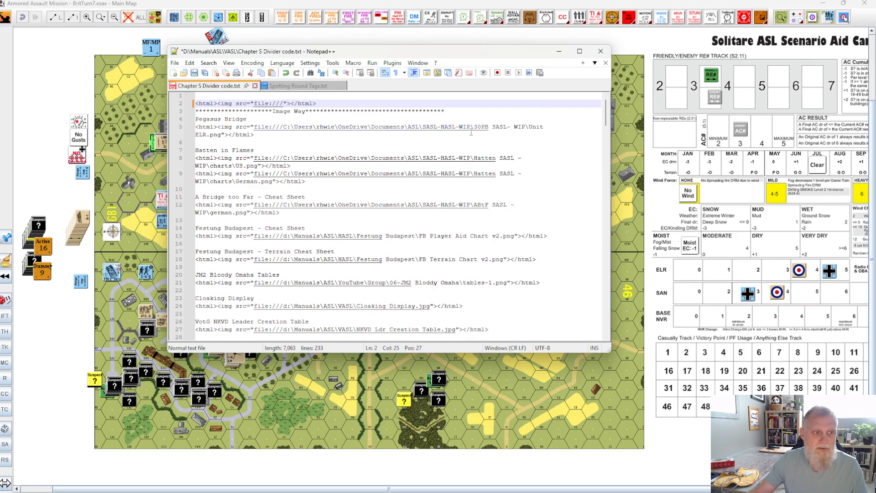
Point out the html tags and the src attribute in line 2, and place the cursor between file:/// and the closing quote.
click(337, 105)
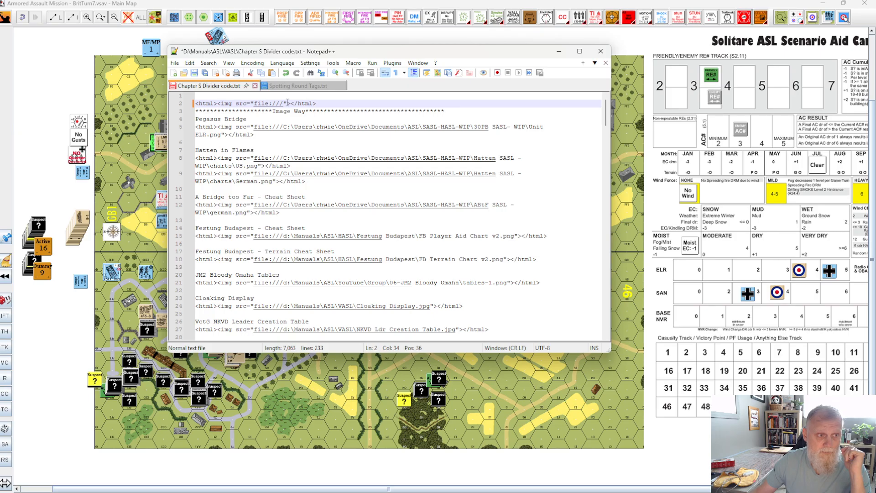
drag(196, 102, 217, 101)
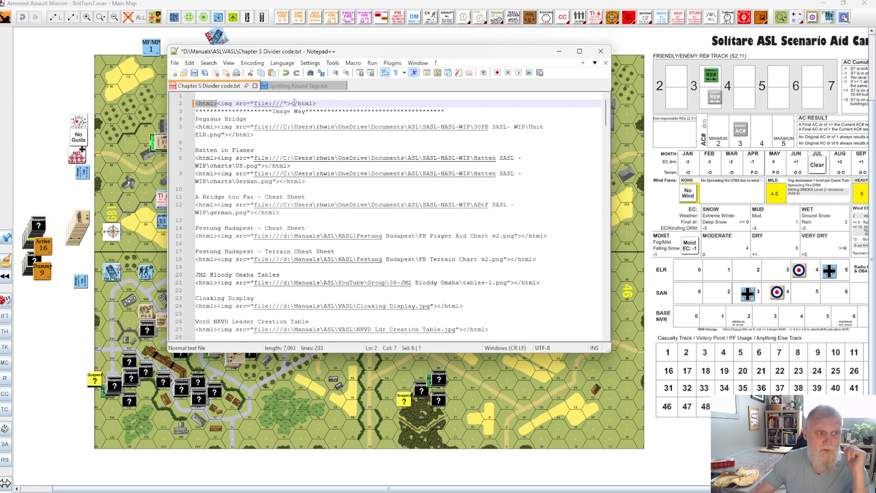
drag(324, 103, 292, 103)
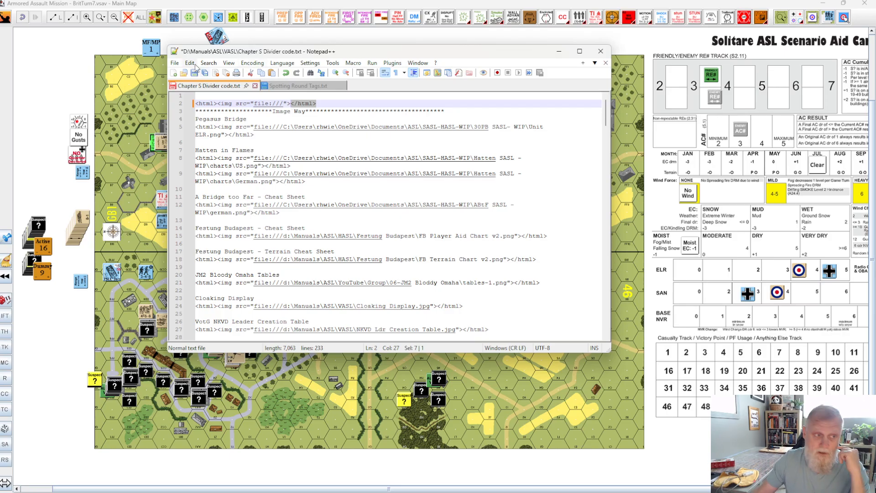
drag(219, 104, 248, 105)
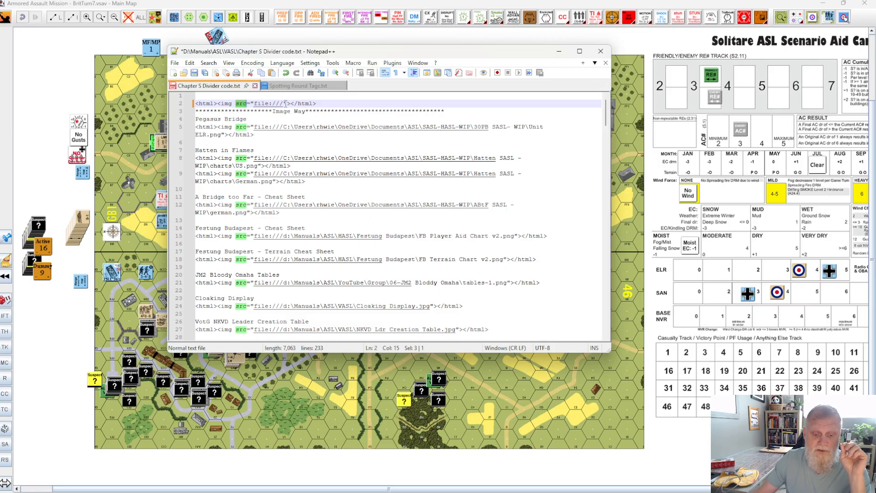
click(285, 103)
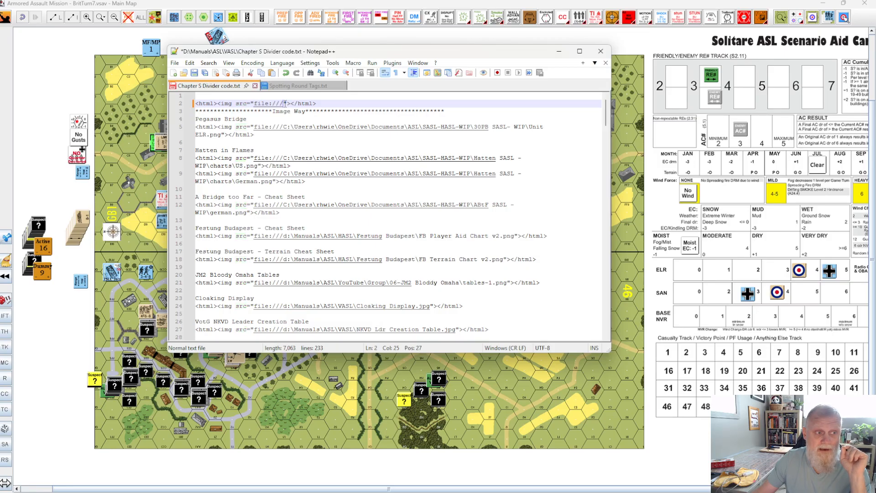
Check the Table B1 image's full file name and its e:\Temp\ folder path in Total Commander.
drag(875, 98, 547, 74)
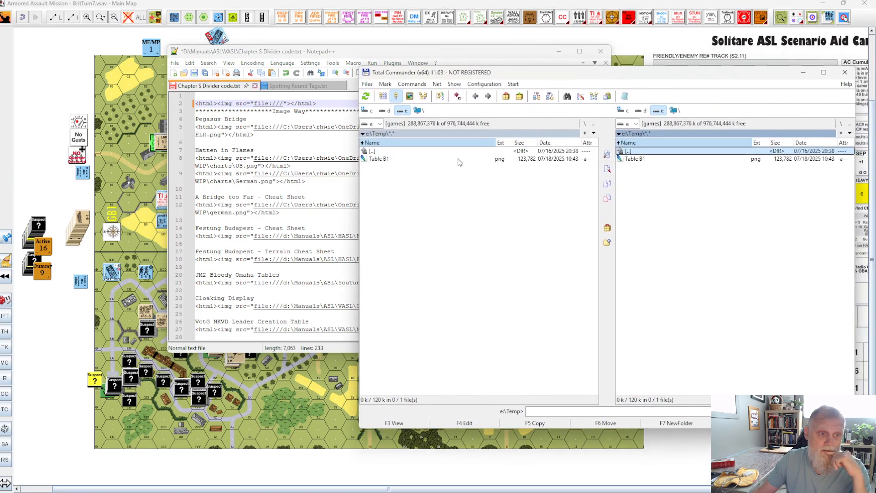
click(408, 160)
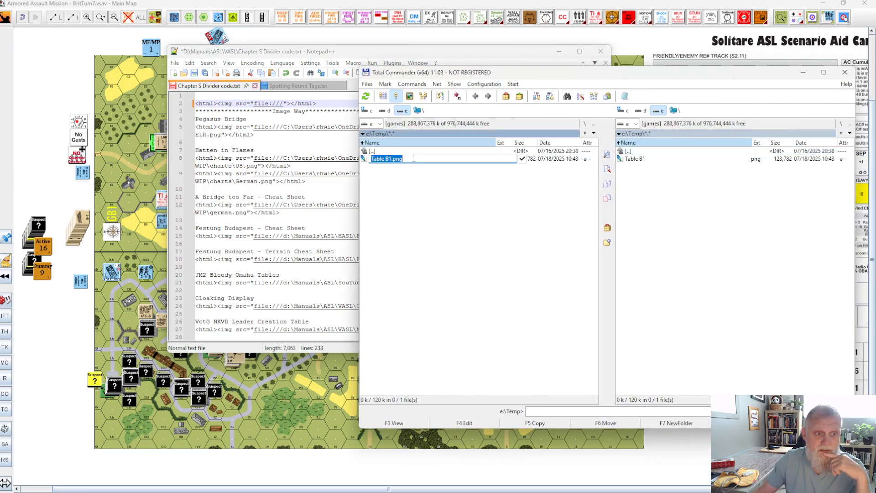
drag(414, 158, 371, 165)
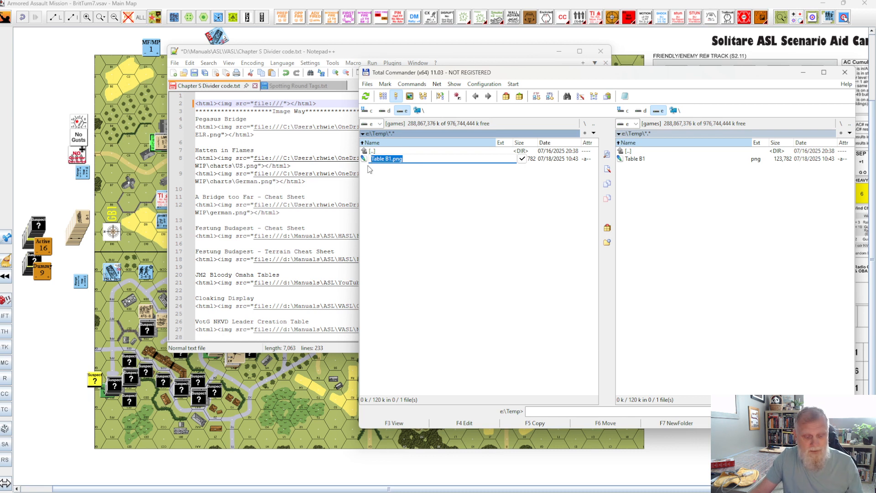
double_click(436, 134)
click(420, 134)
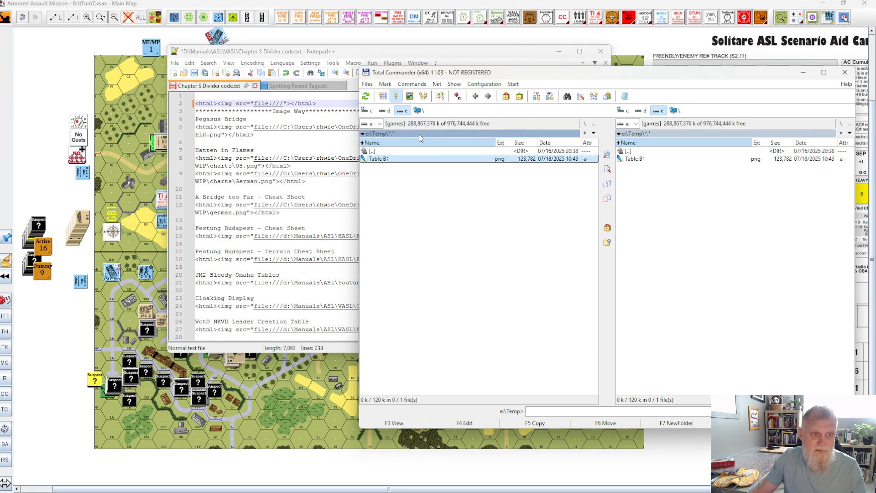
click(415, 134)
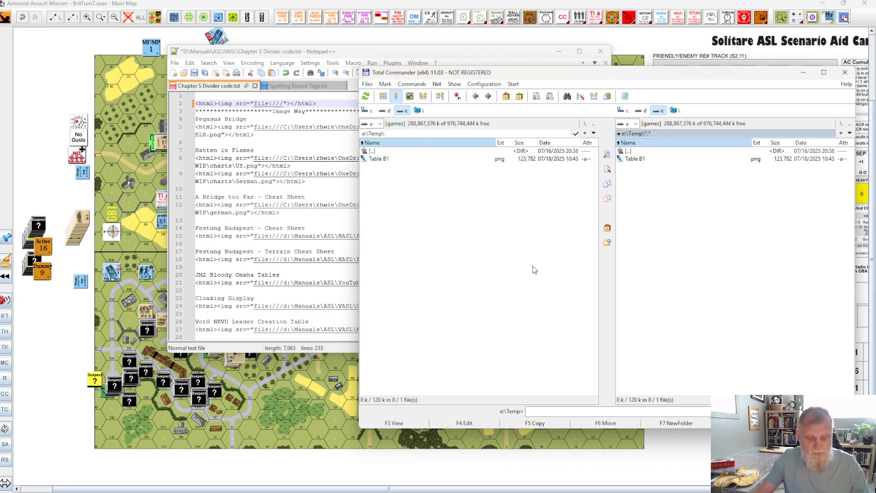
Switch to File Explorer, open the Temp folder on the E: drive and examine the Table B1.png file name.
key(alt+Tab)
drag(875, 57, 404, 43)
scroll(276, 309, down, 5)
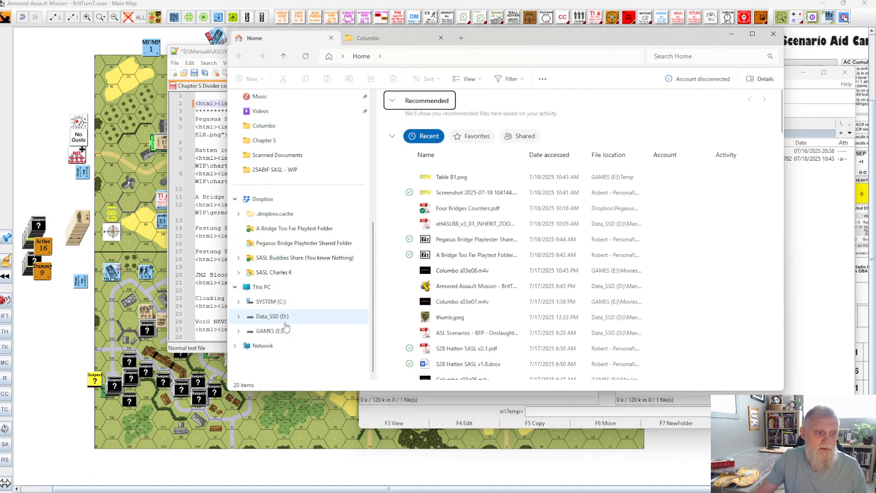
click(274, 331)
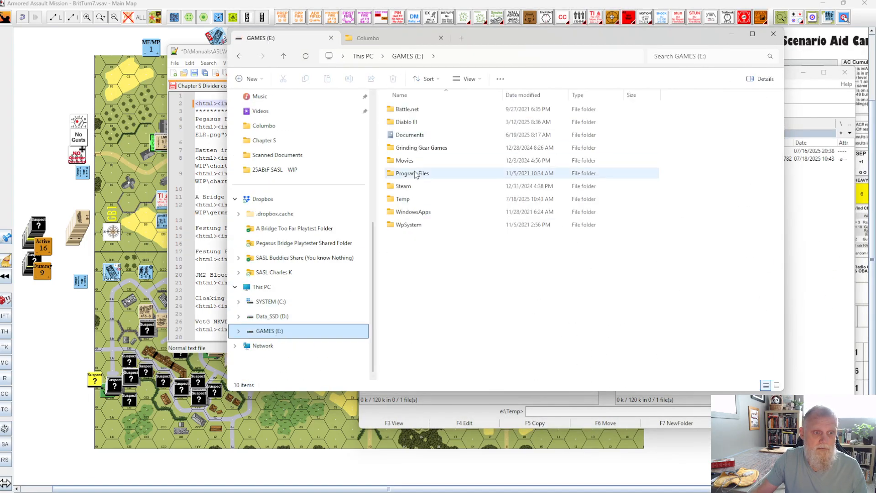
double_click(413, 200)
click(463, 132)
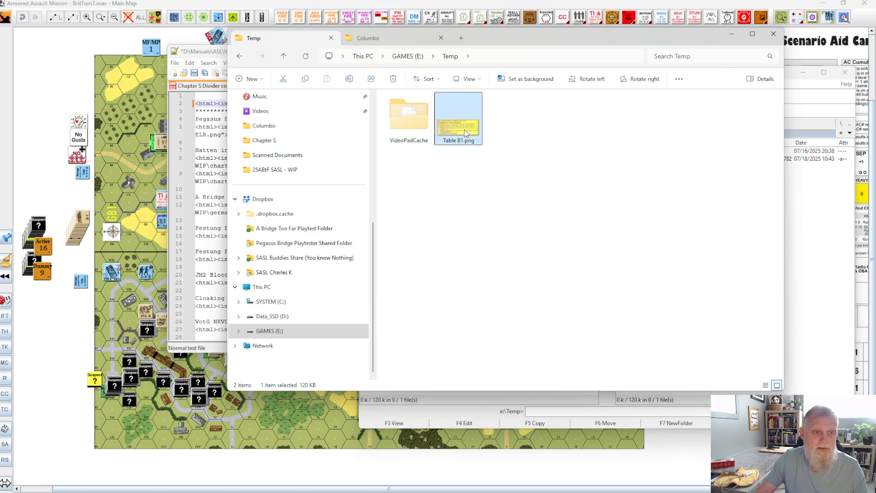
click(475, 141)
drag(476, 142, 441, 142)
Extend the folder's address to E:\Temp\Table B1.png and copy the full path.
click(521, 60)
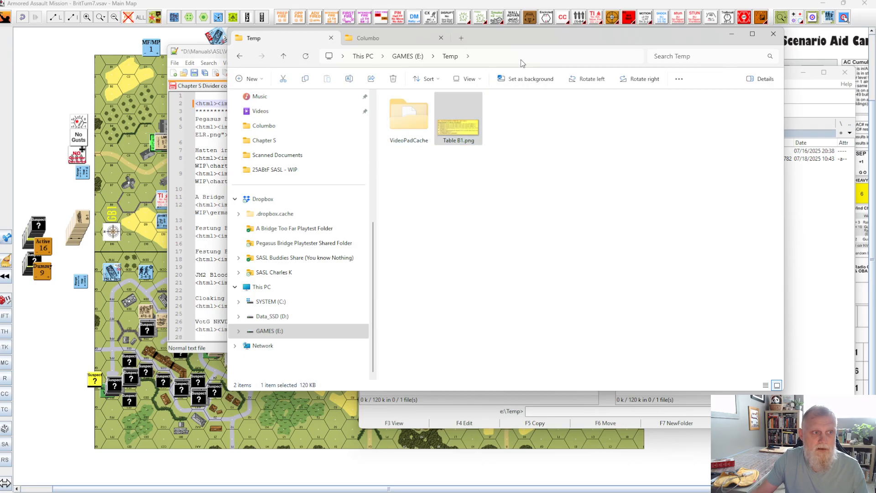
click(522, 59)
click(520, 58)
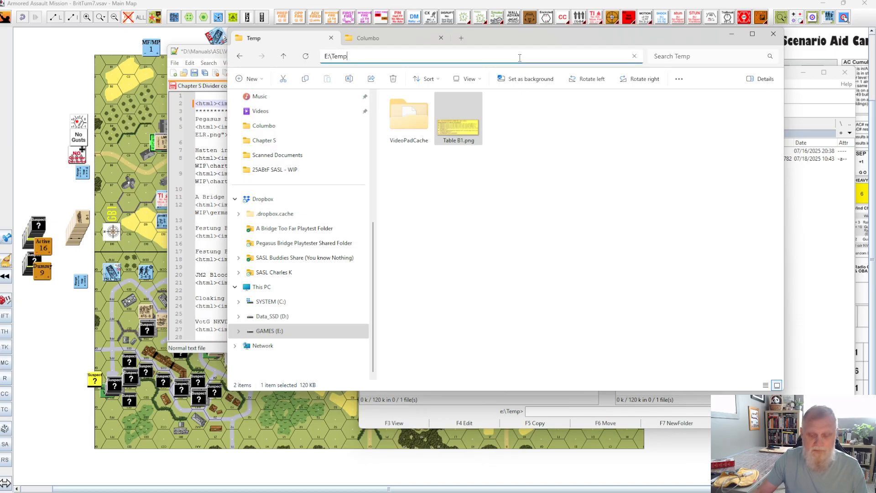
text(\Table B1.png)
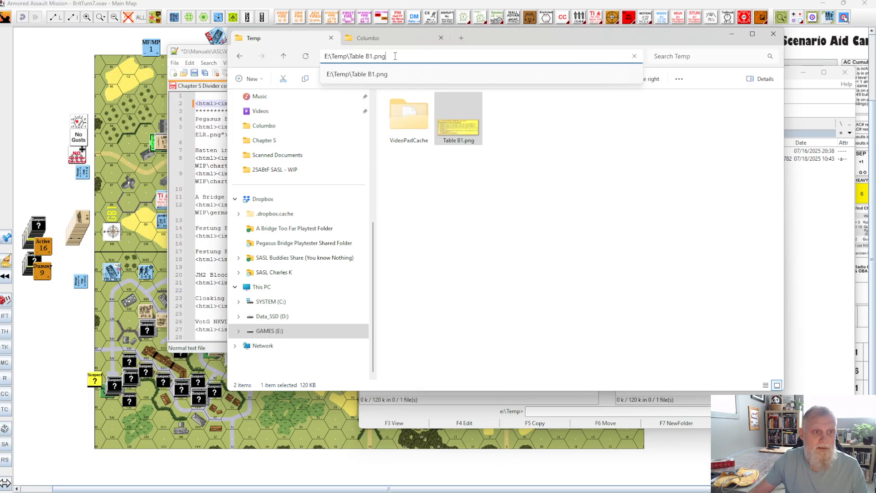
drag(394, 56, 316, 58)
key(ctrl+c)
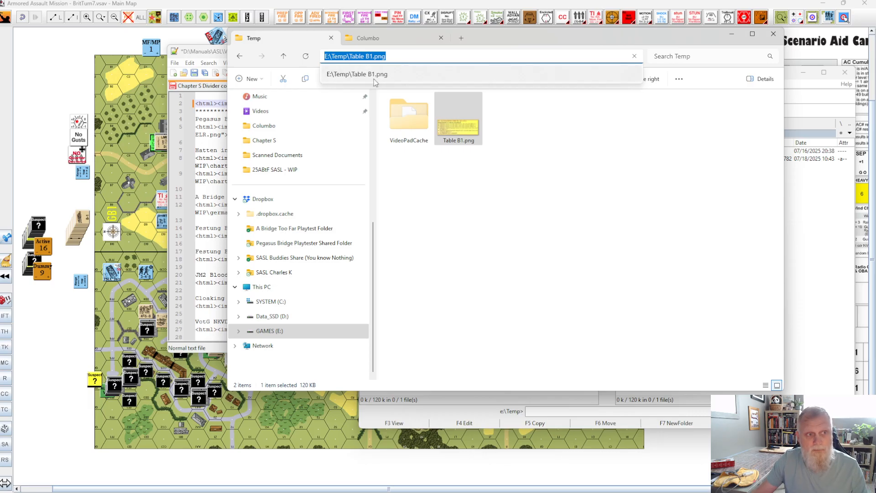
Return to Chapter S Divider code.txt in Notepad++ and paste the image path between file:/// and the closing quote in line 2.
drag(668, 39, 673, 38)
click(734, 36)
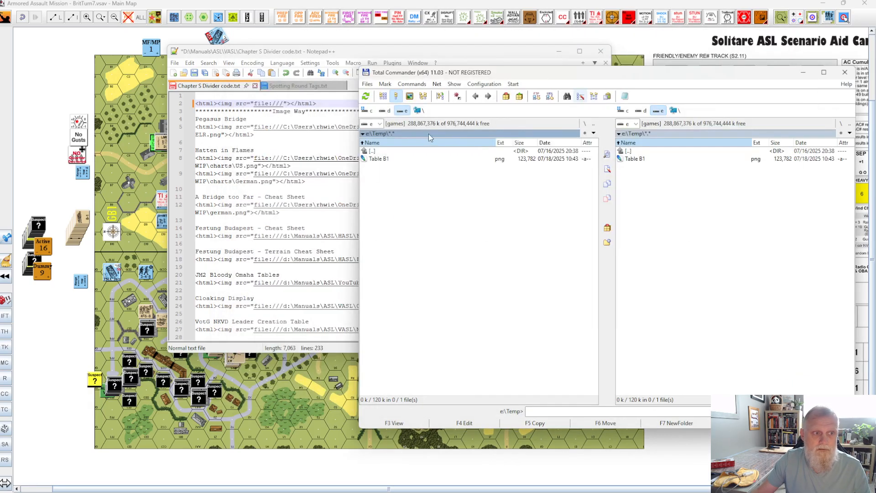
click(284, 104)
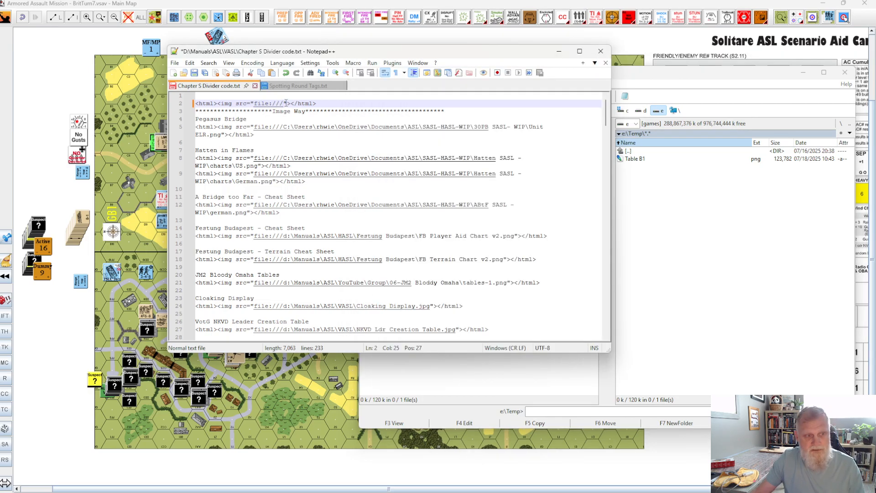
key(ctrl+v)
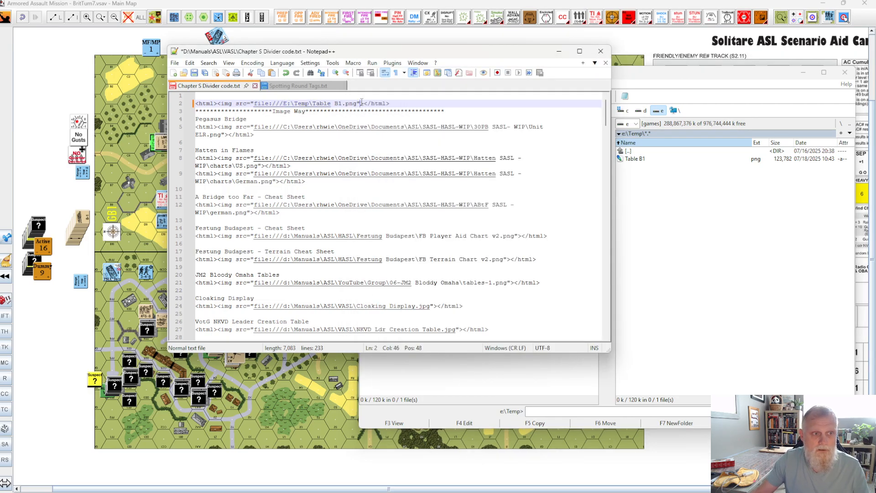
Point out the closing quote and the .png extension of the image path in line 2.
drag(362, 103, 358, 103)
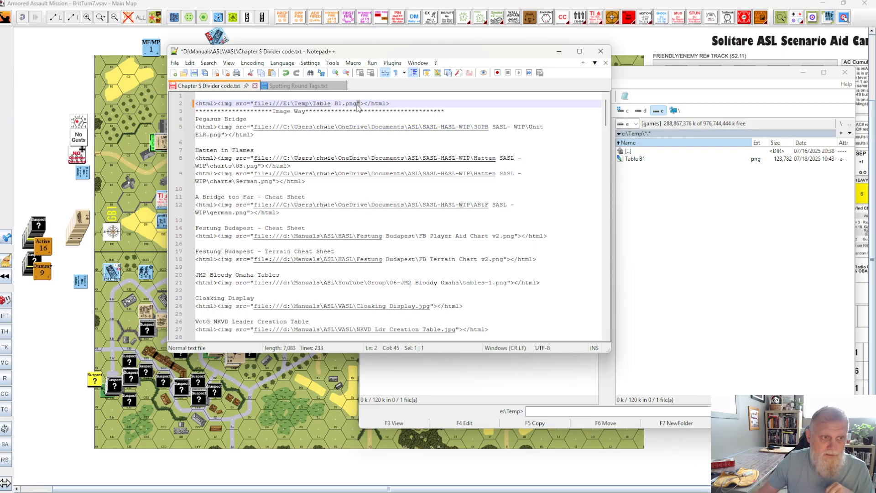
click(358, 104)
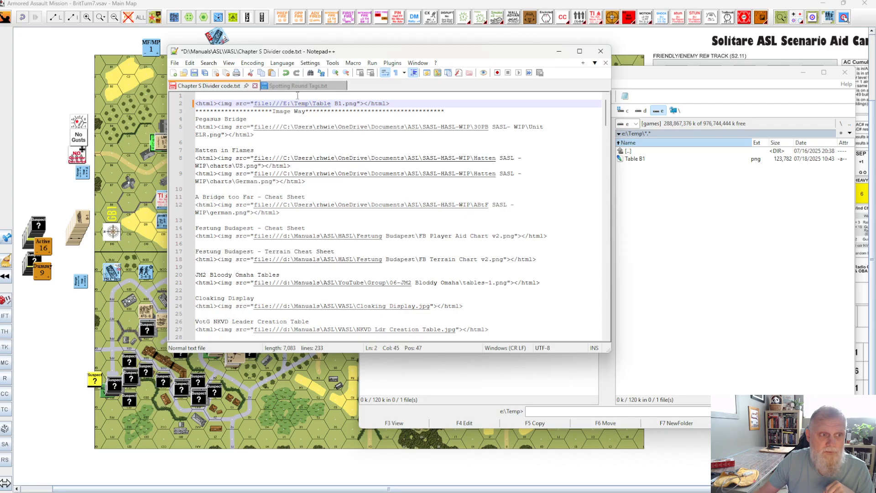
drag(359, 104, 342, 104)
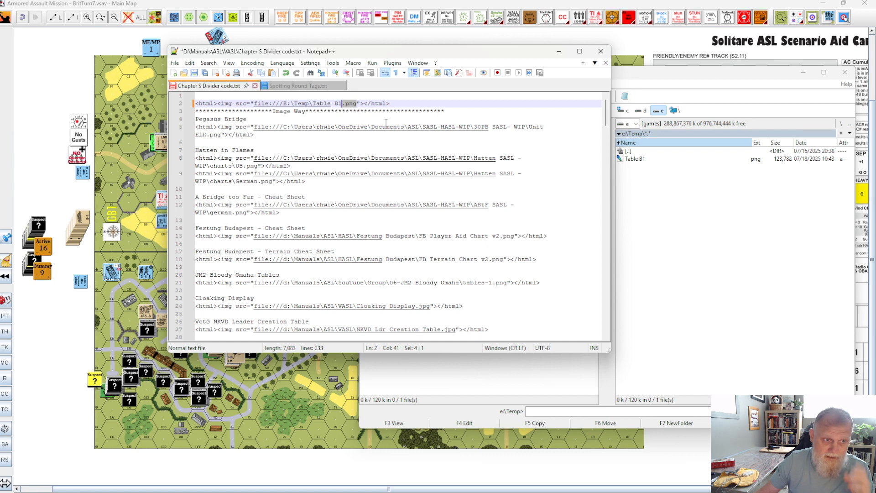
click(395, 103)
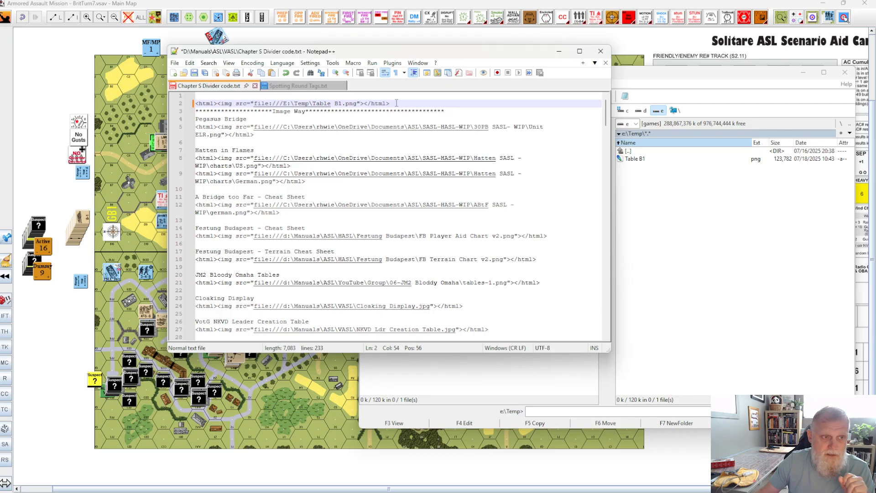
Copy the complete html image tag in line 2 and minimize Notepad++ to return to the VASL map.
drag(397, 103, 190, 107)
key(ctrl+c)
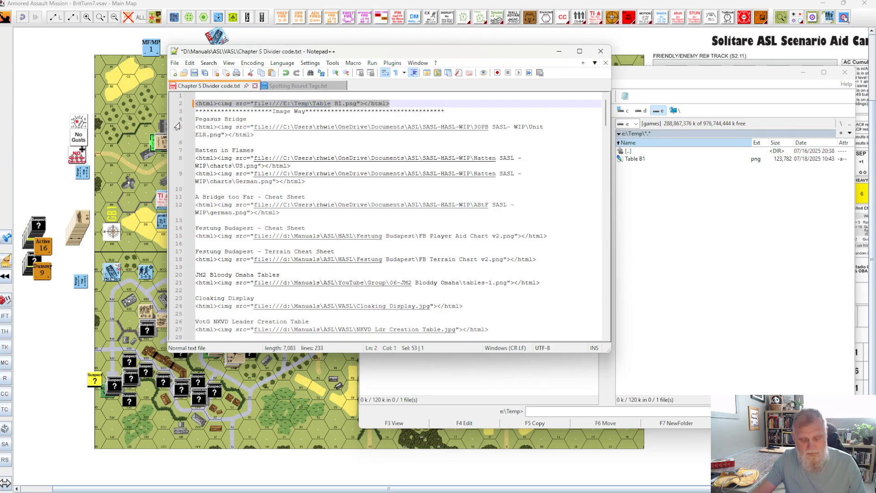
click(559, 52)
click(563, 46)
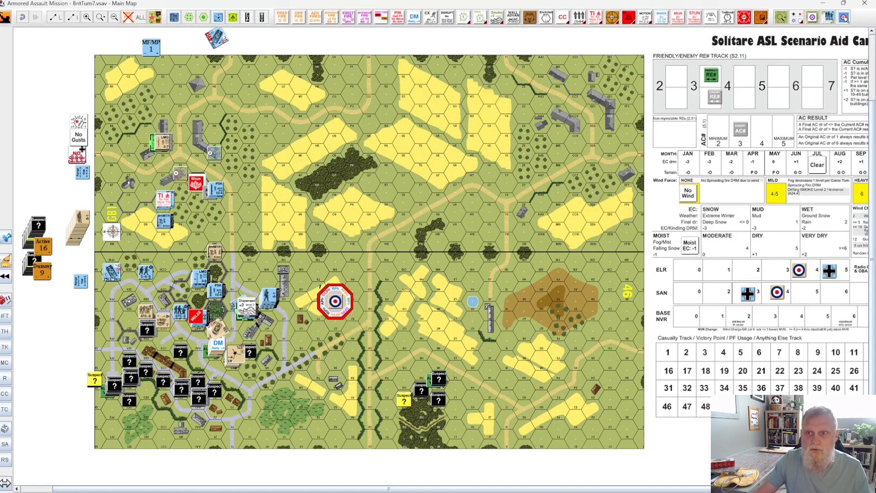
Open the VASL terrain overlays and place the HTML placeholder on the upper map board around hex N3.
drag(875, 37, 633, 53)
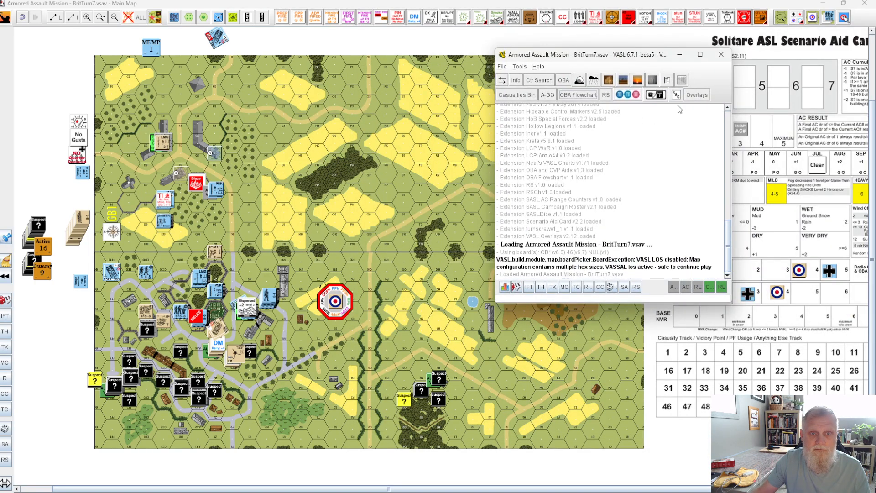
click(696, 98)
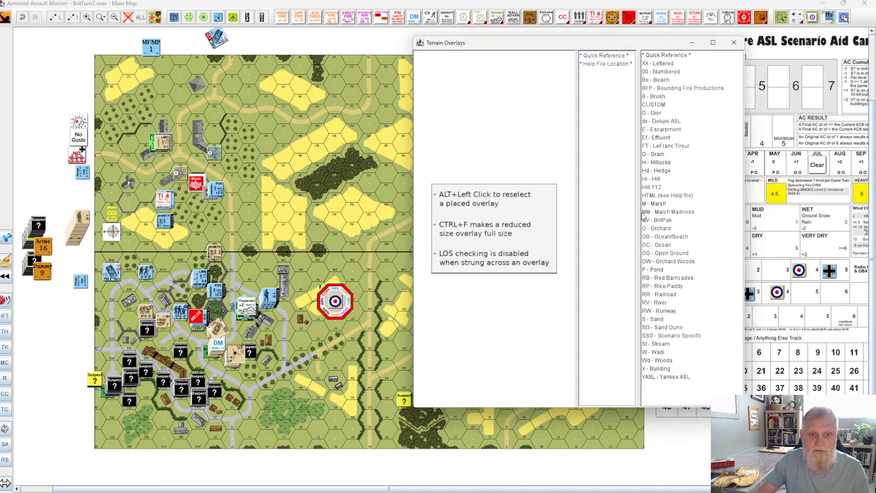
click(655, 196)
drag(472, 231, 311, 113)
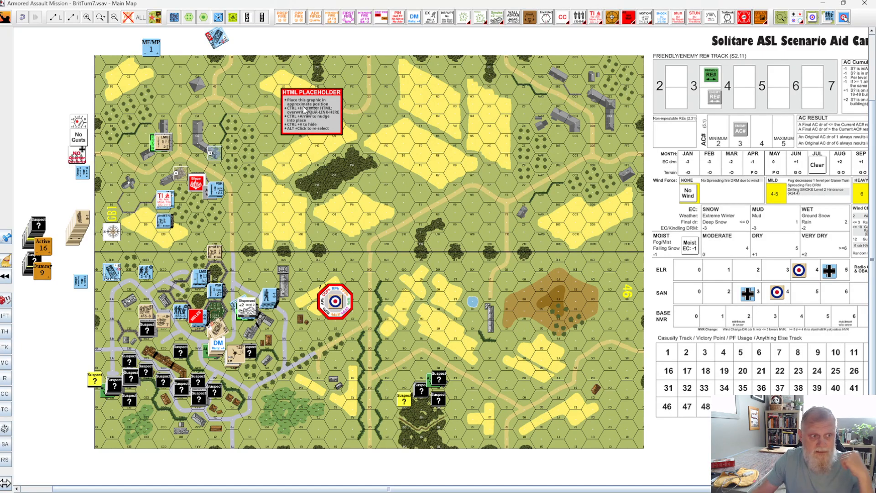
Set the placeholder's HTML code to the copied tag <html><img src="file:///E:\Temp\Table B1.png"></html>.
scroll(297, 107, up, 4)
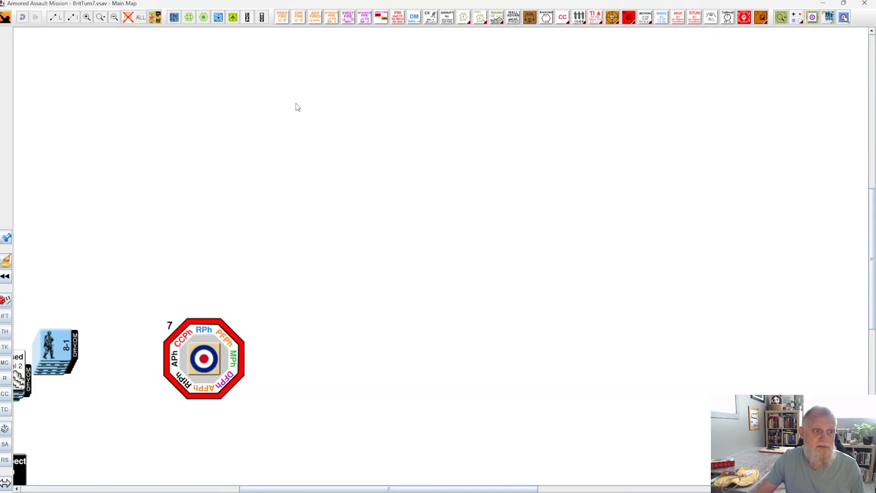
scroll(162, 163, up, 4)
scroll(161, 164, up, 3)
right_click(102, 131)
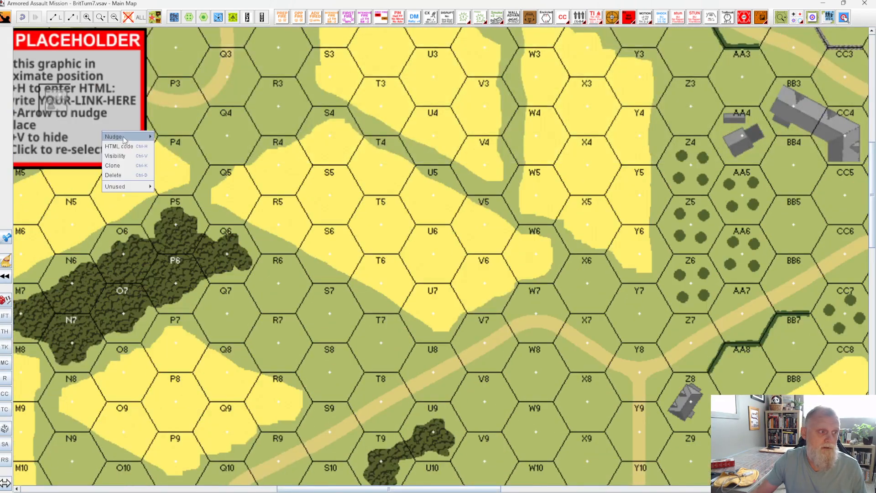
right_click(160, 102)
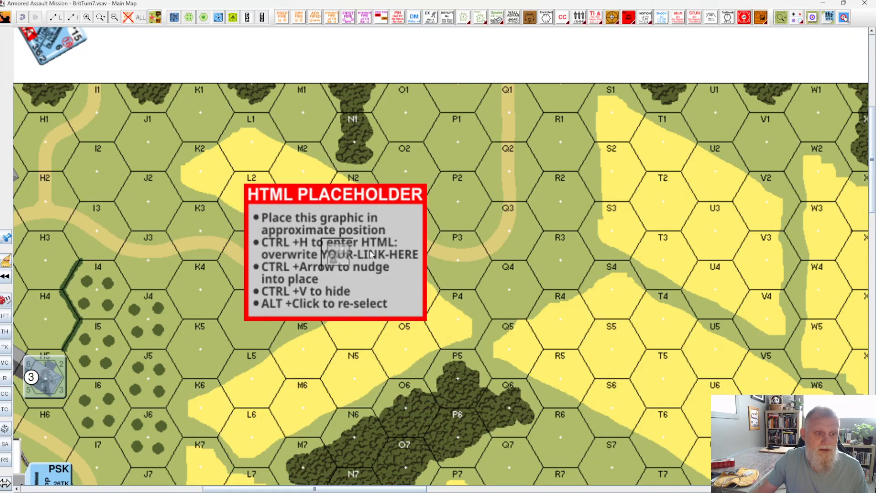
right_click(335, 258)
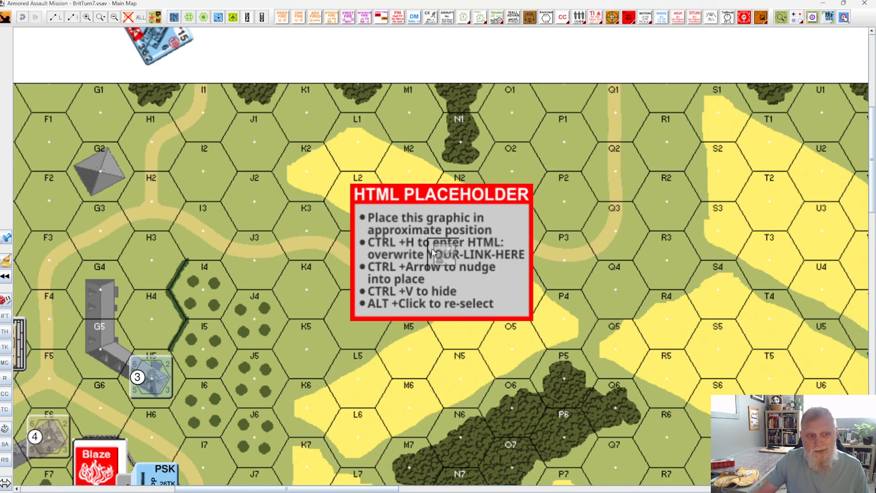
right_click(451, 258)
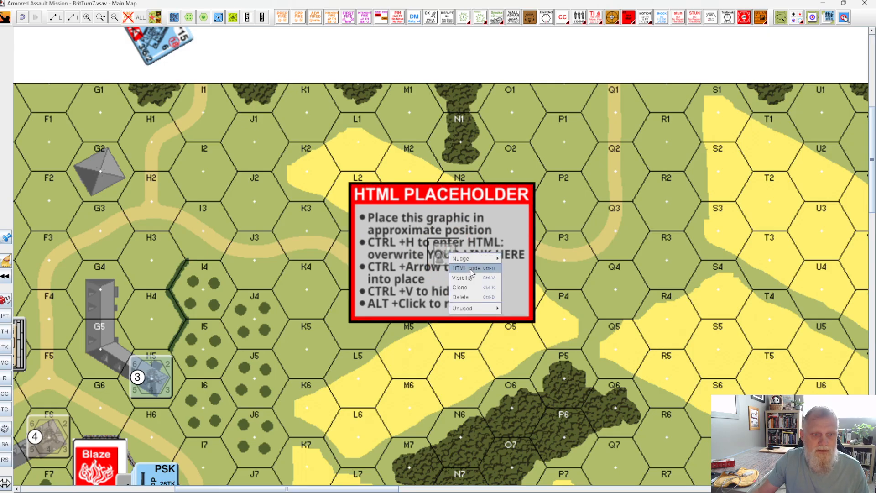
click(472, 268)
key(ctrl+v)
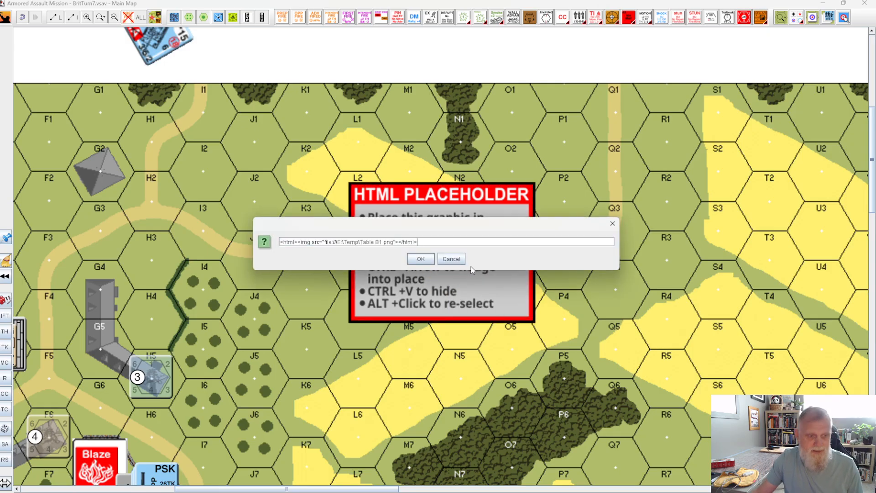
drag(501, 229, 524, 117)
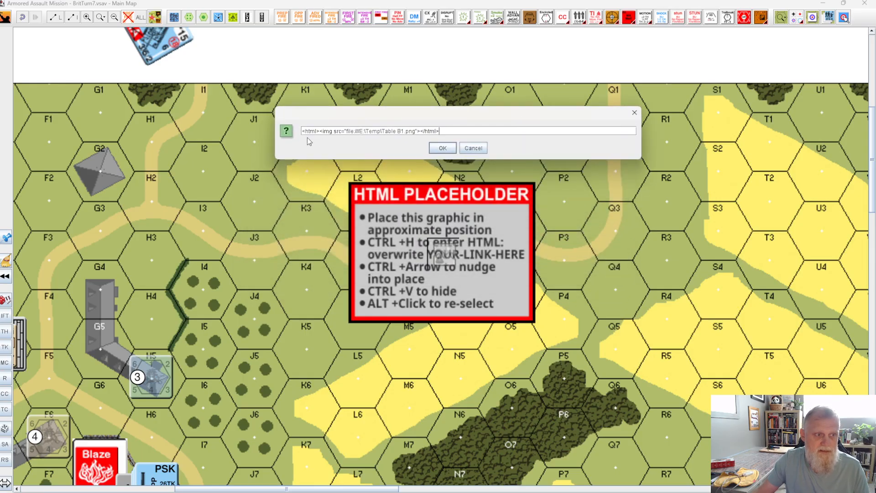
drag(452, 131, 299, 132)
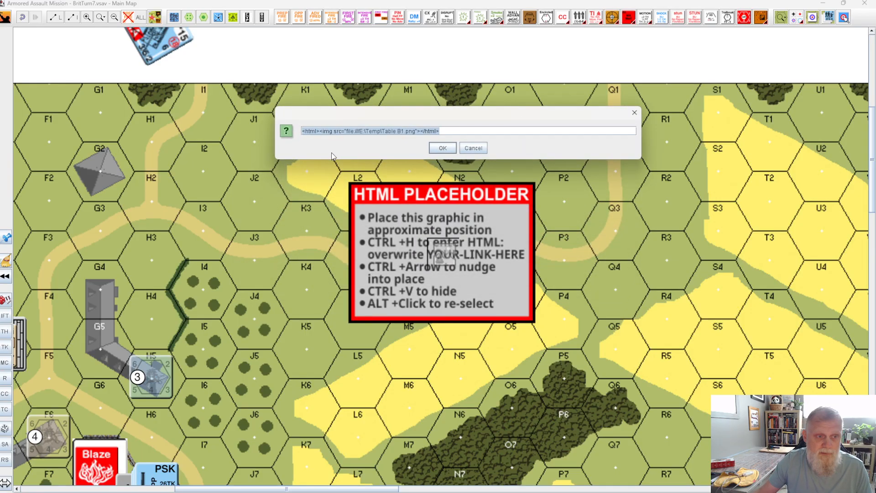
click(442, 149)
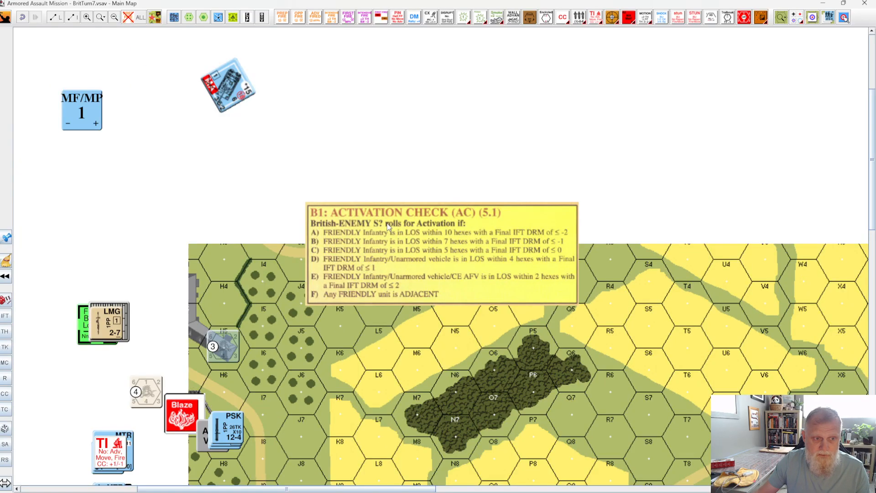
Move the B1 Activation Check image off the hexes into the blank space above the map board, around hex N1.
scroll(401, 226, down, 1)
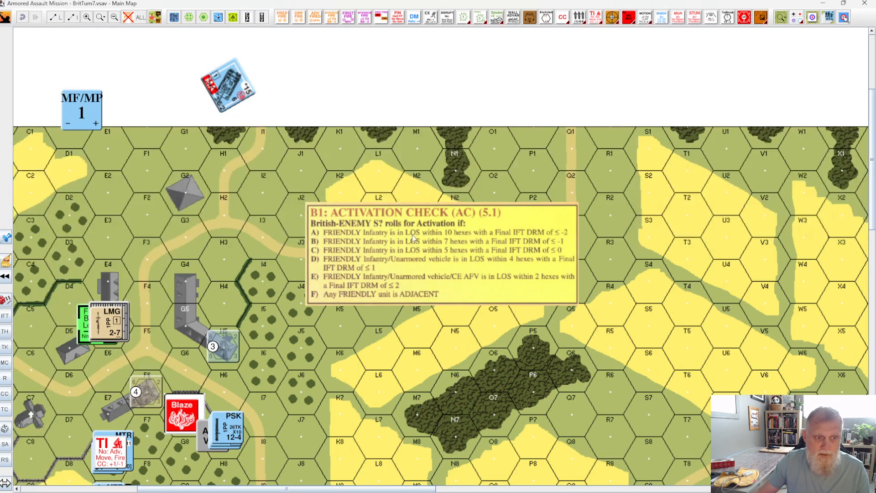
click(433, 253)
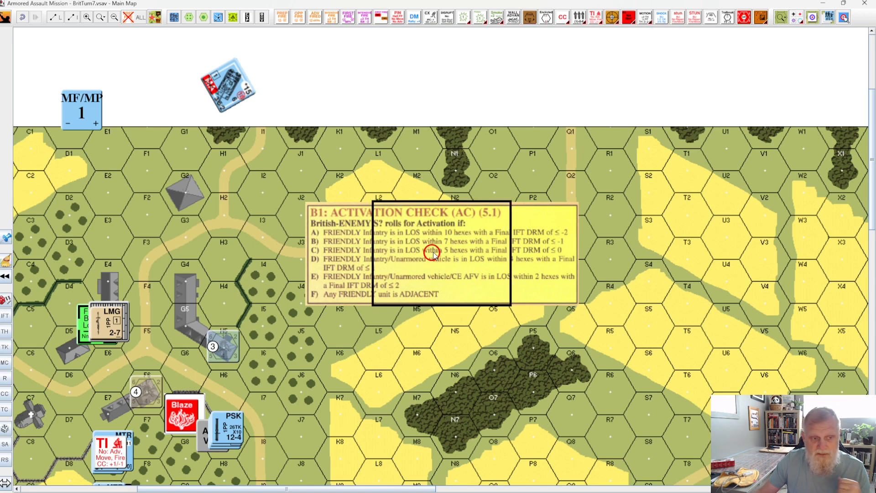
drag(448, 262, 449, 99)
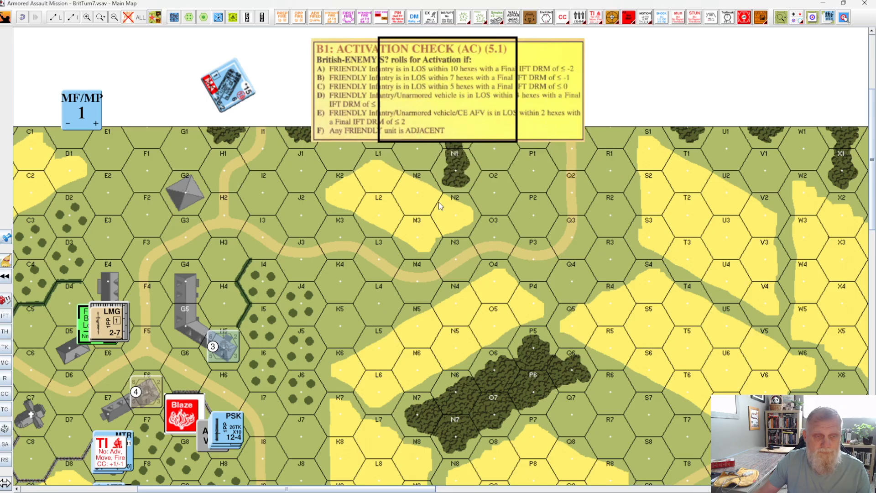
scroll(458, 156, down, 1)
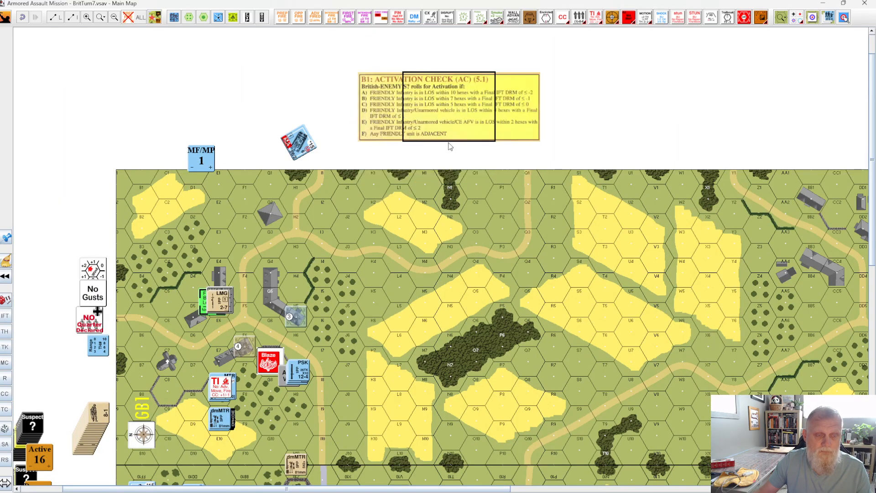
scroll(276, 232, down, 1)
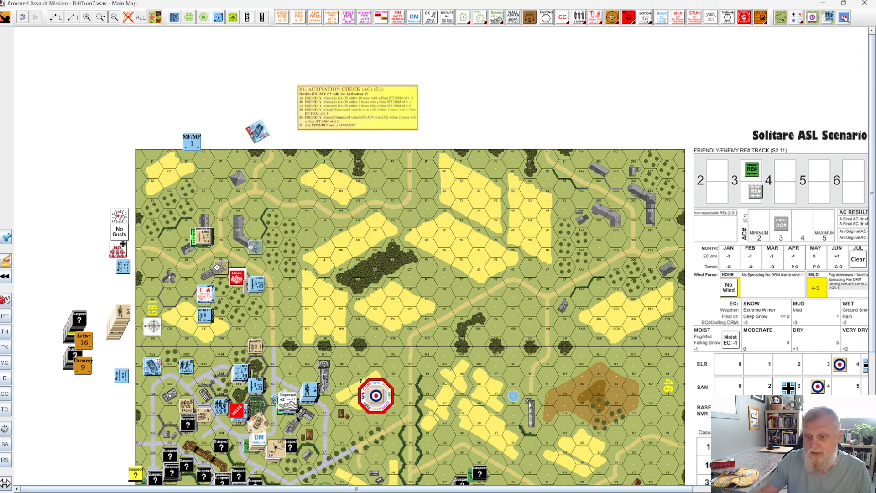
Switch to Notepad++ and point out the local image paths in lines 15, 2 and 12.
key(alt+Tab)
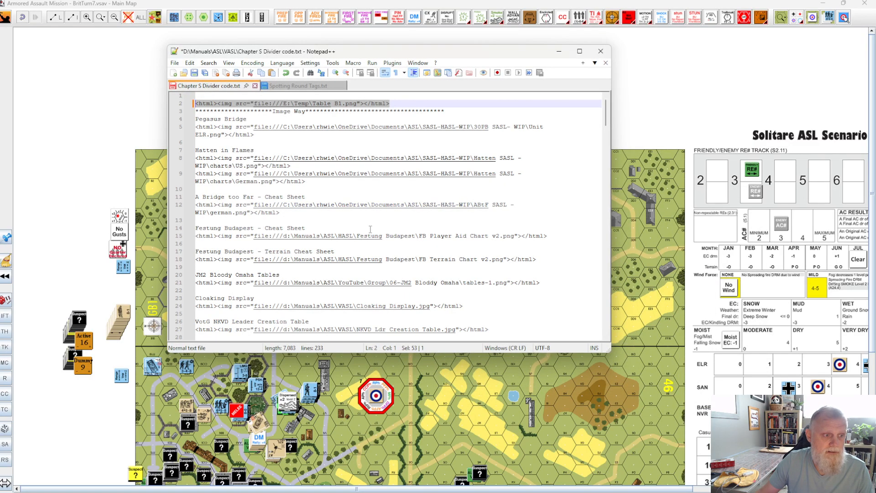
drag(515, 236, 253, 236)
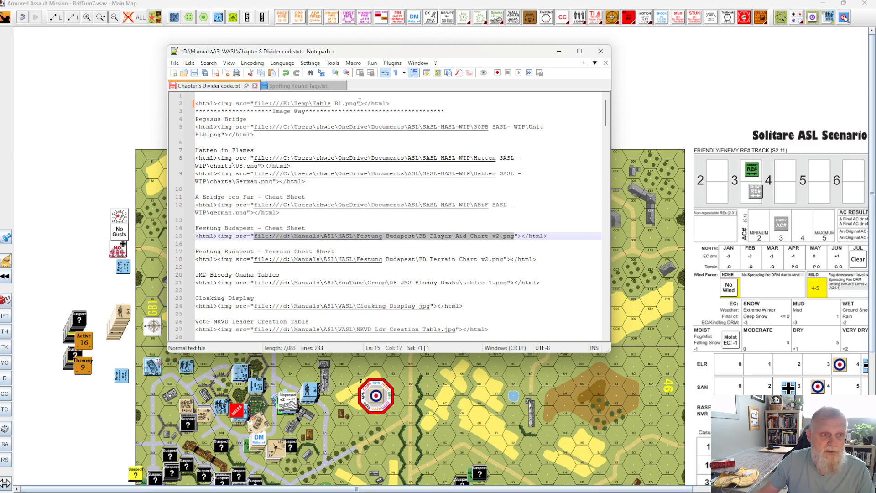
drag(361, 103, 255, 104)
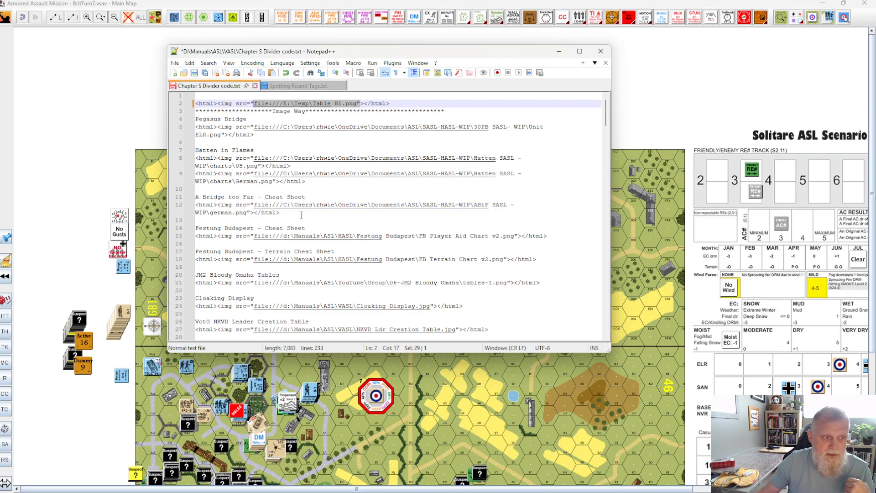
mouse_move(254, 213)
mouse_down()
mouse_move(263, 205)
mouse_move(255, 205)
mouse_up()
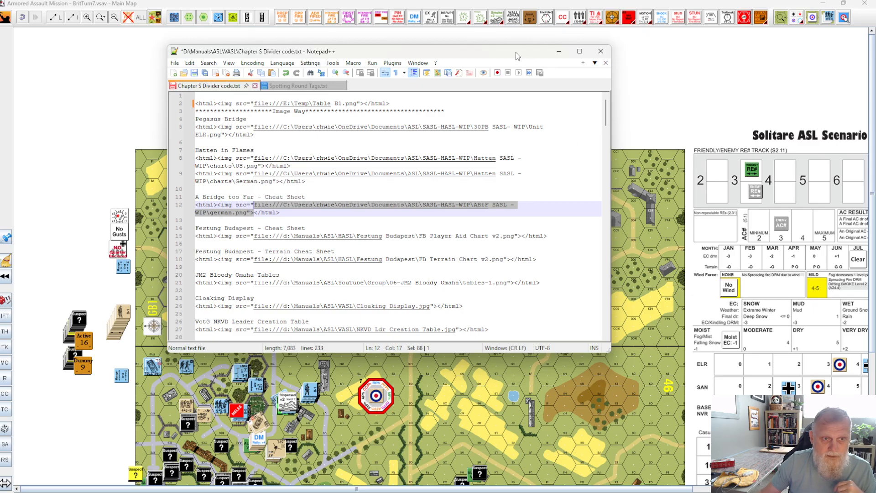
Review the list of saved image tags, highlight the SASL Italian AC Table tag in line 60, and minimize Notepad++.
drag(516, 52, 531, 168)
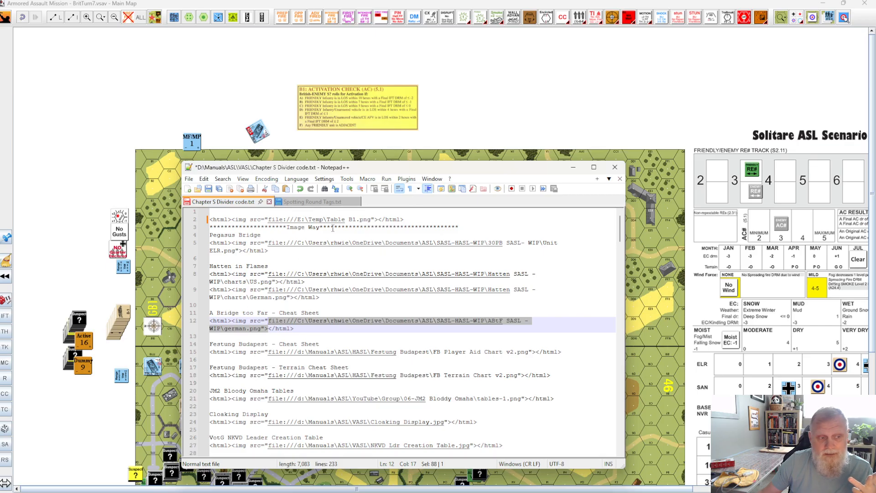
scroll(410, 267, down, 9)
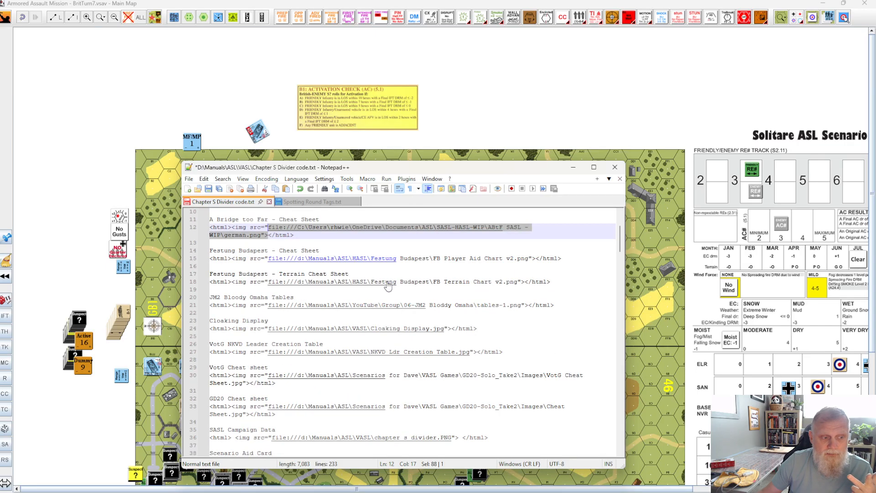
scroll(373, 272, down, 4)
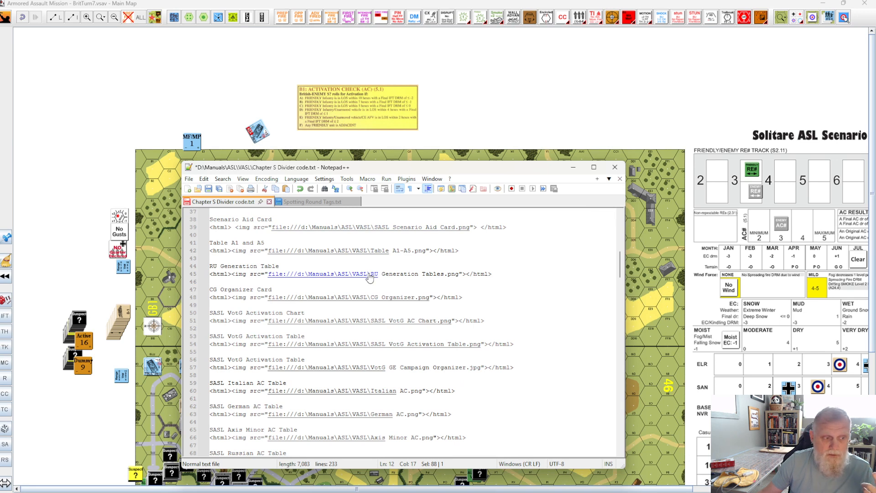
drag(506, 313, 244, 320)
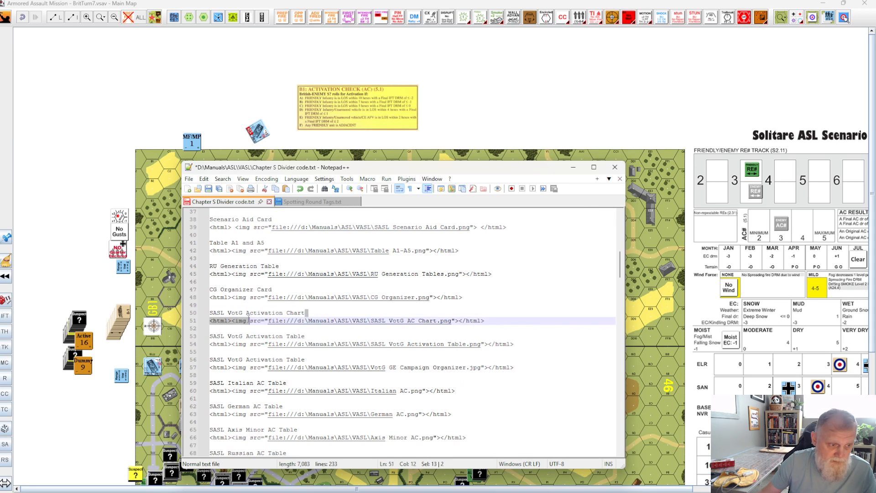
scroll(541, 367, down, 2)
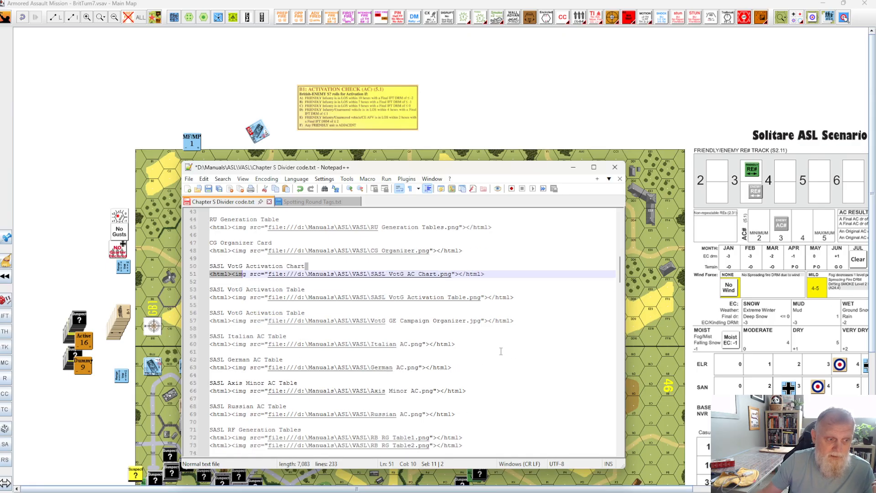
drag(457, 345, 210, 347)
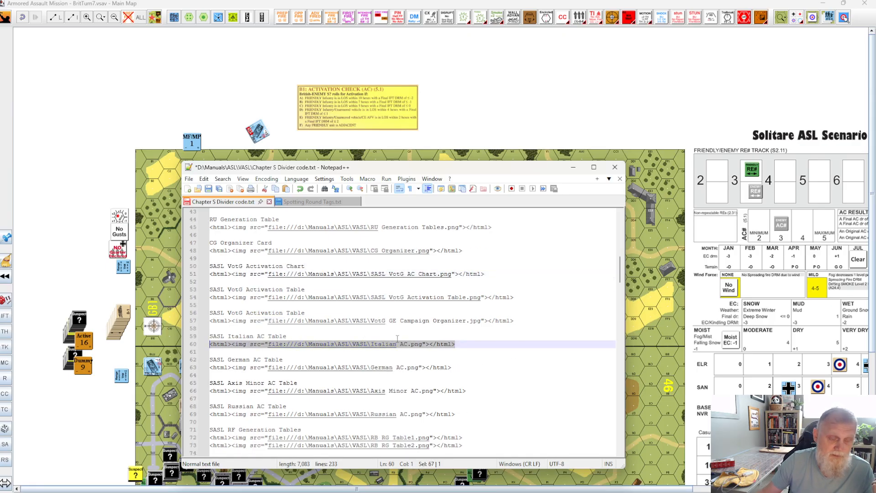
scroll(436, 353, down, 2)
scroll(437, 352, down, 3)
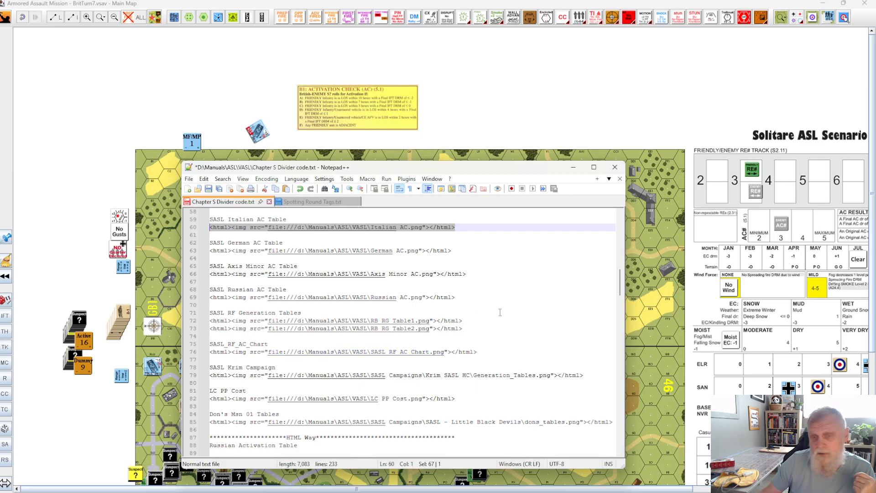
click(573, 168)
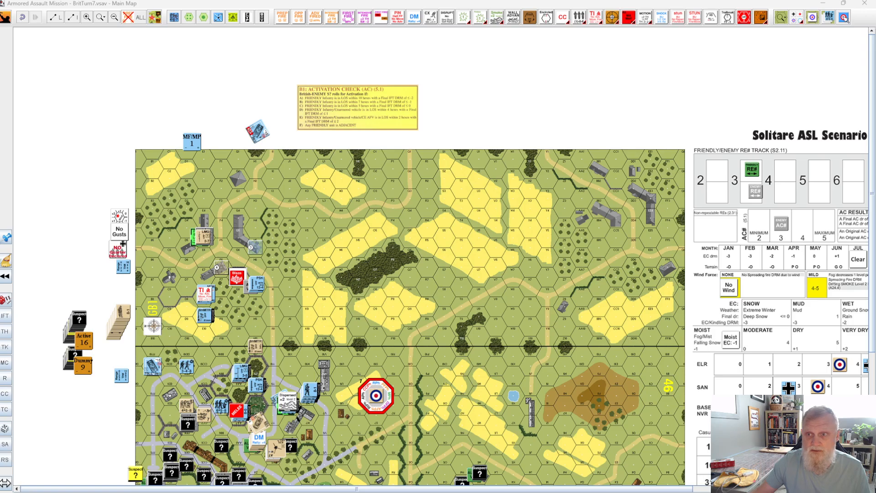
Open the draggable overlays and place a bold two-line label in the blank space above the map board, beside the Activation Check image.
key(alt+o)
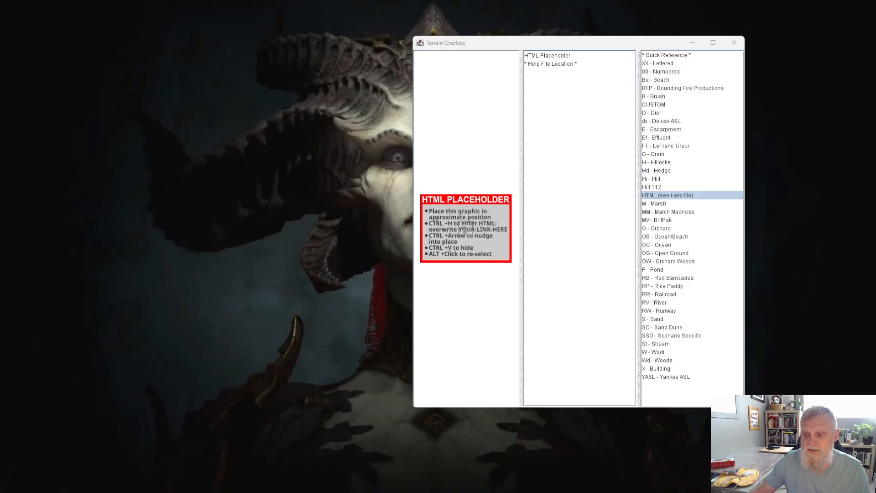
key(alt+Tab)
drag(578, 40, 241, 51)
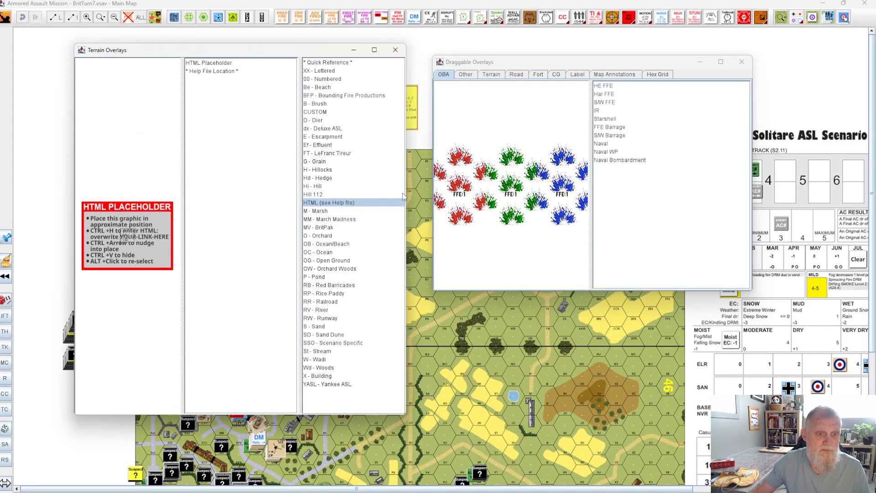
click(579, 74)
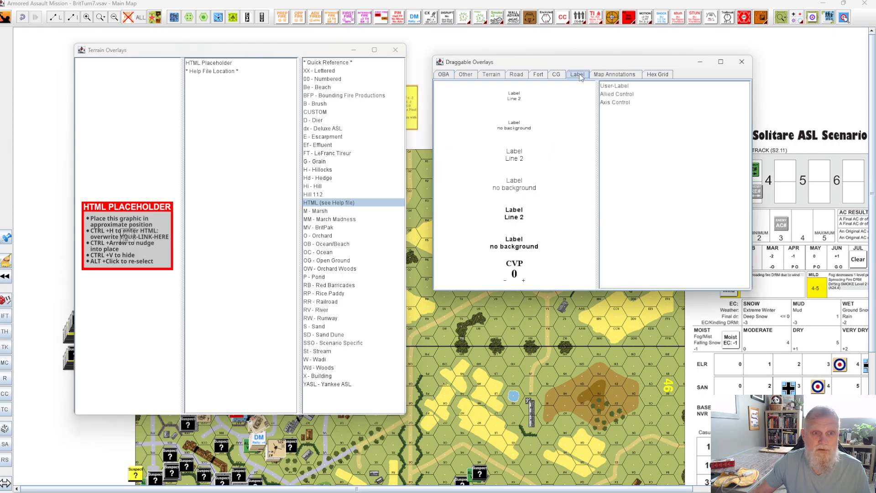
drag(563, 63, 694, 84)
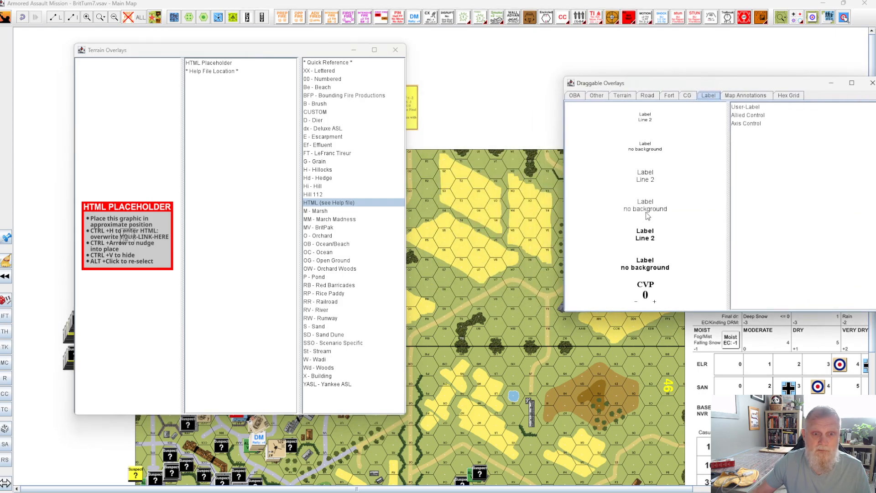
drag(646, 234, 524, 133)
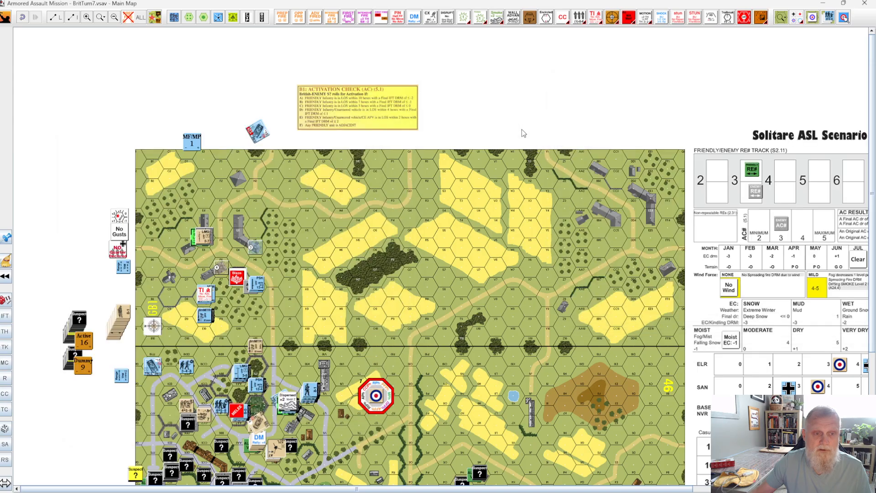
Set the new label's Line 2 text to <html><img src="file:///E:\Temp\Table B1.png"></html>.
right_click(523, 134)
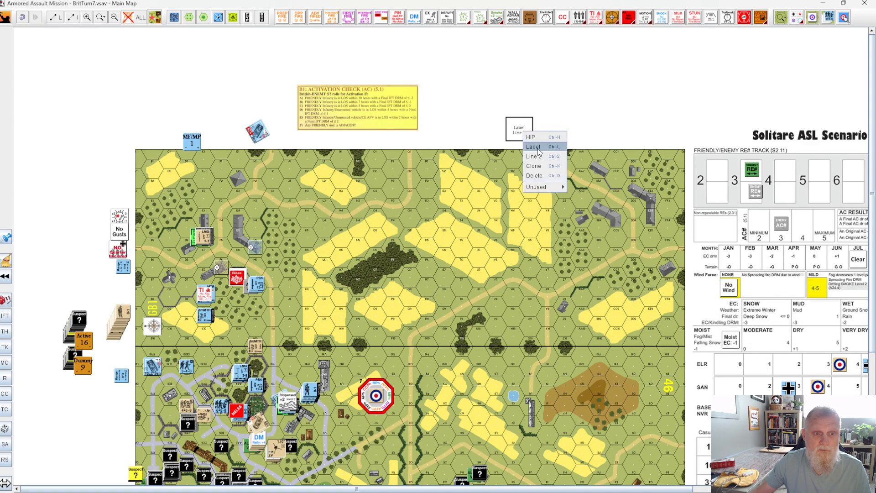
click(537, 157)
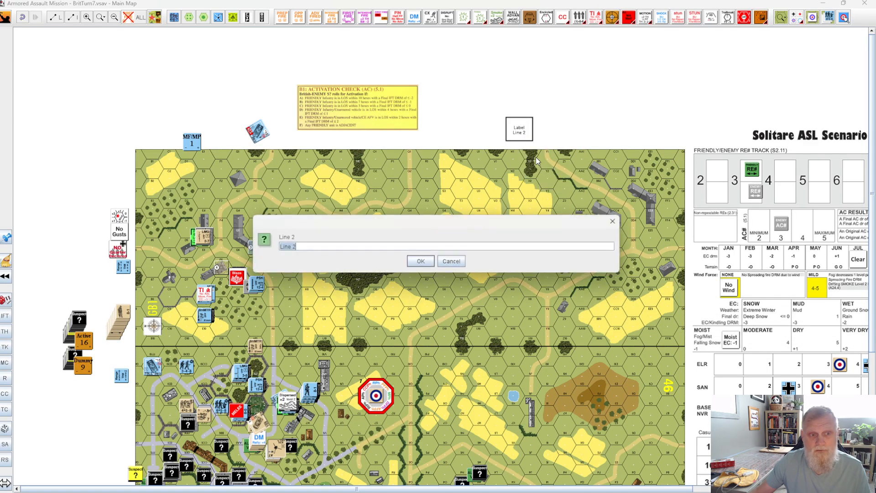
text(<html><img src="file:///E:\Temp\Table B1.png"></html>)
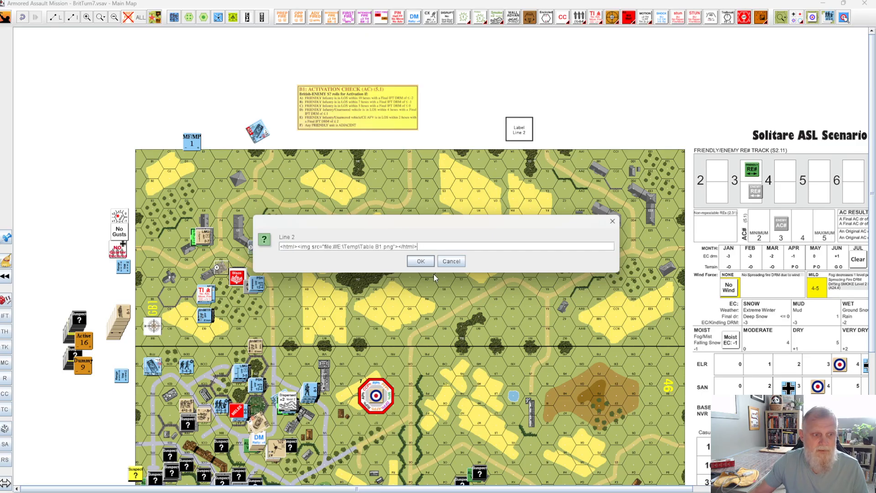
click(427, 264)
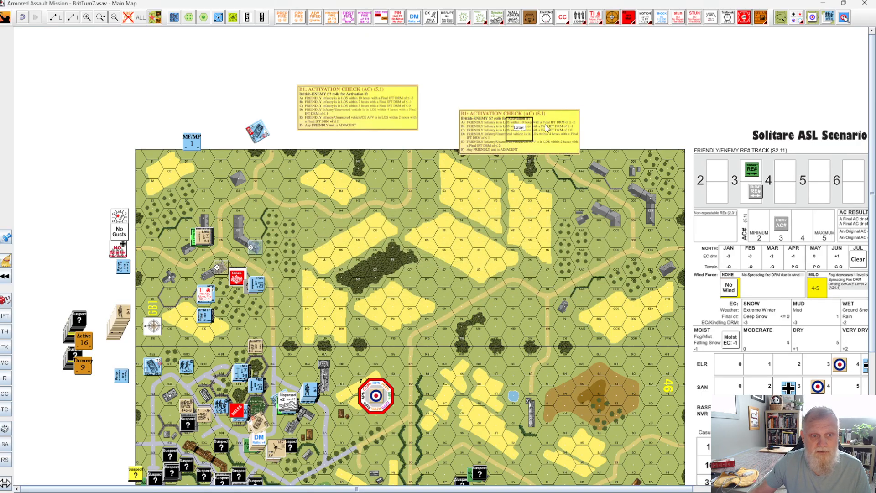
Clear the default first-line text of the new label so only its image line remains.
right_click(529, 135)
click(544, 148)
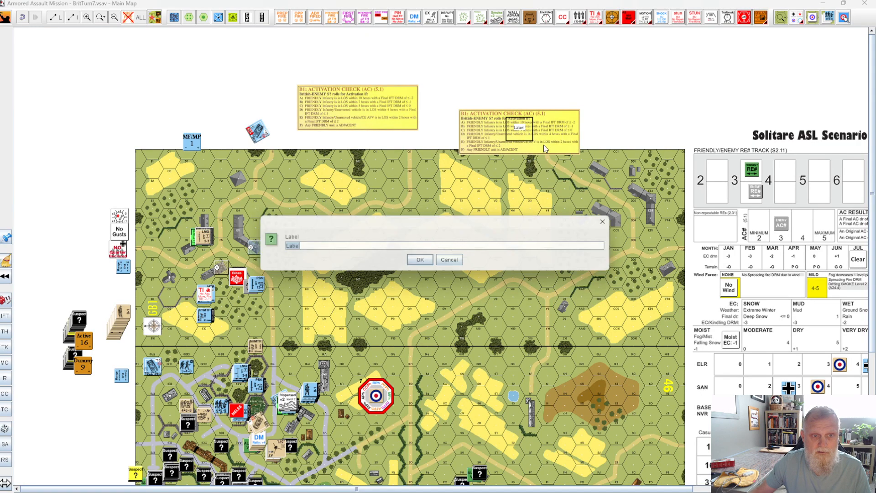
key(BackSpace)
key(Return)
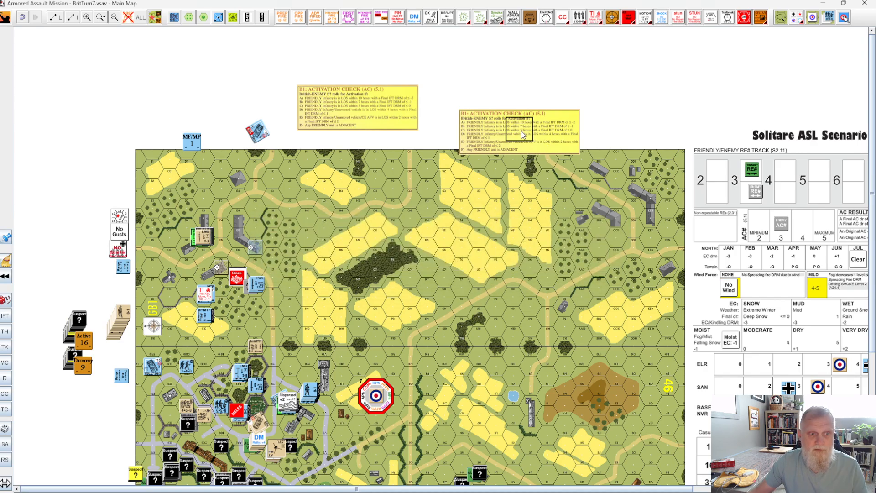
Reposition the label-based and placeholder-based Activation Check images side by side in the blank space above the map board.
drag(524, 135, 520, 106)
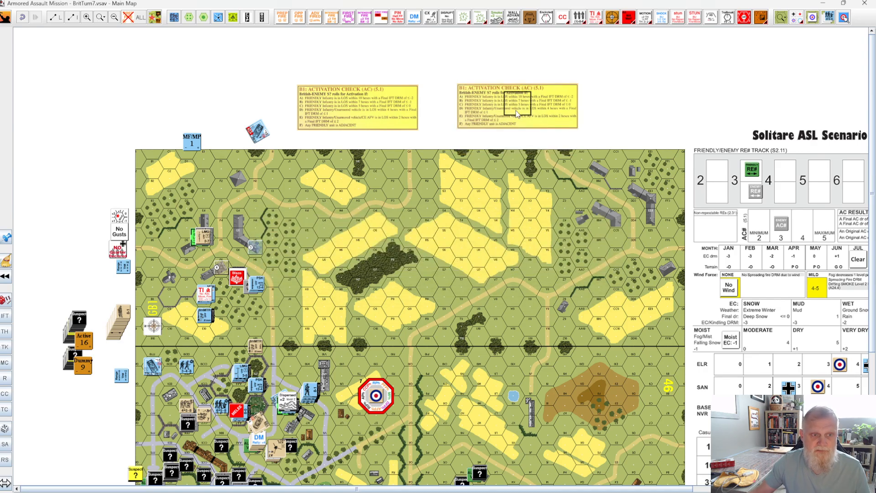
click(627, 129)
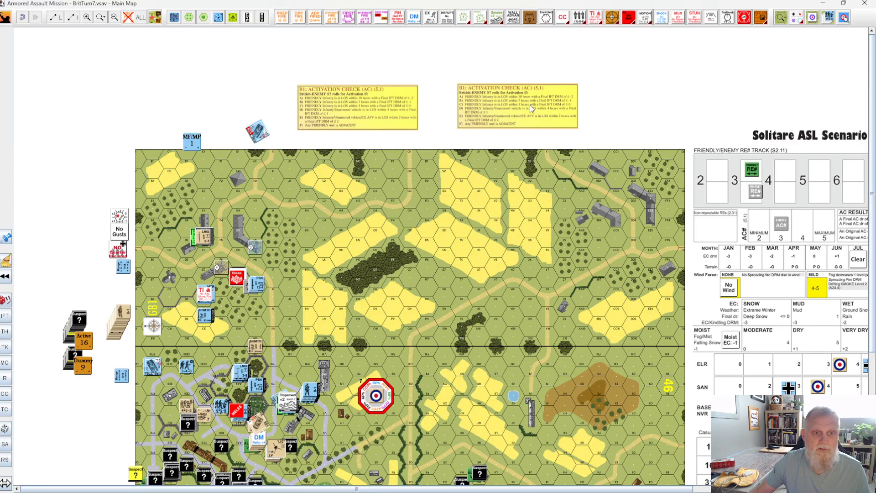
drag(518, 107, 577, 108)
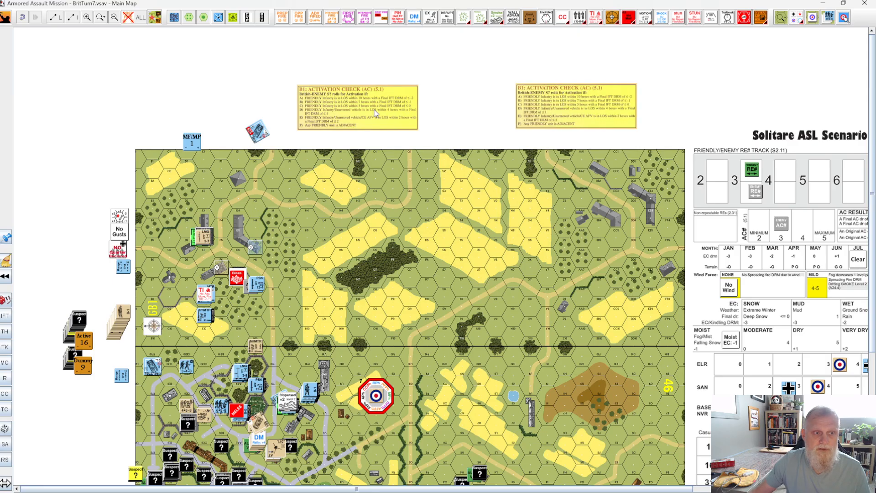
drag(374, 109, 411, 106)
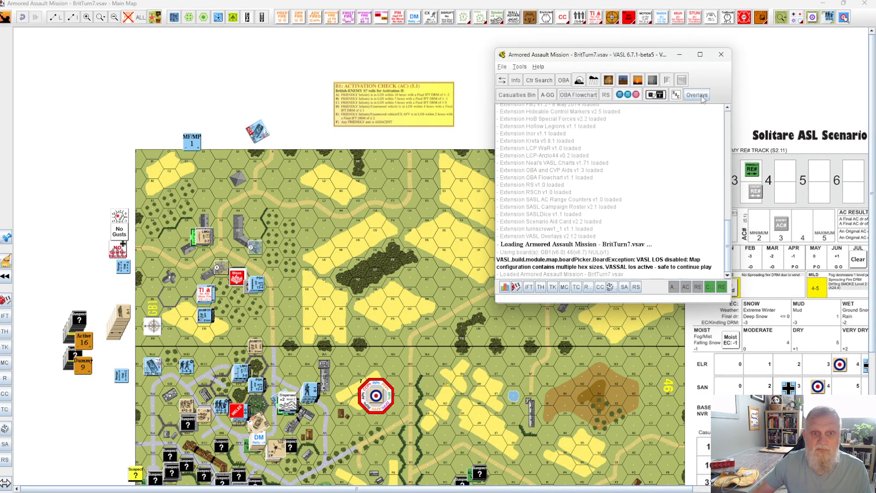
Open the terrain overlays, and switch to Notepad++ to copy the Russian Activation Table code from <html> through </html>, lines 90 to 143.
click(701, 96)
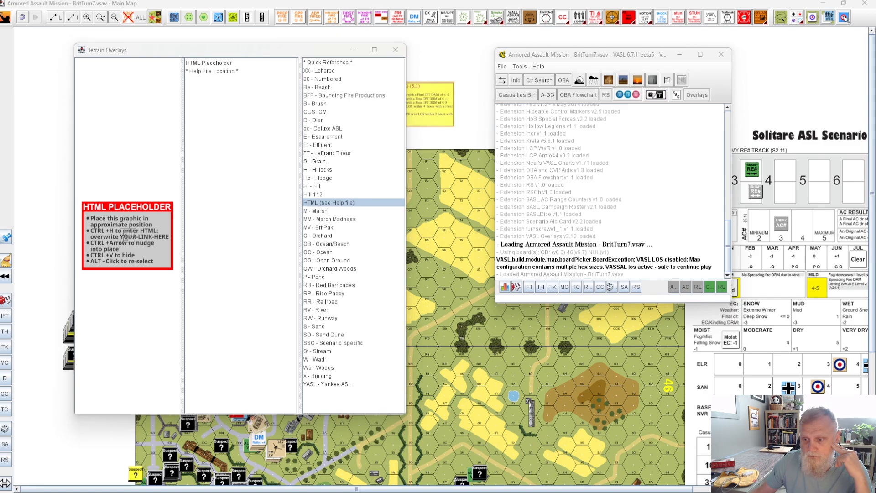
key(alt+Tab)
drag(620, 283, 621, 304)
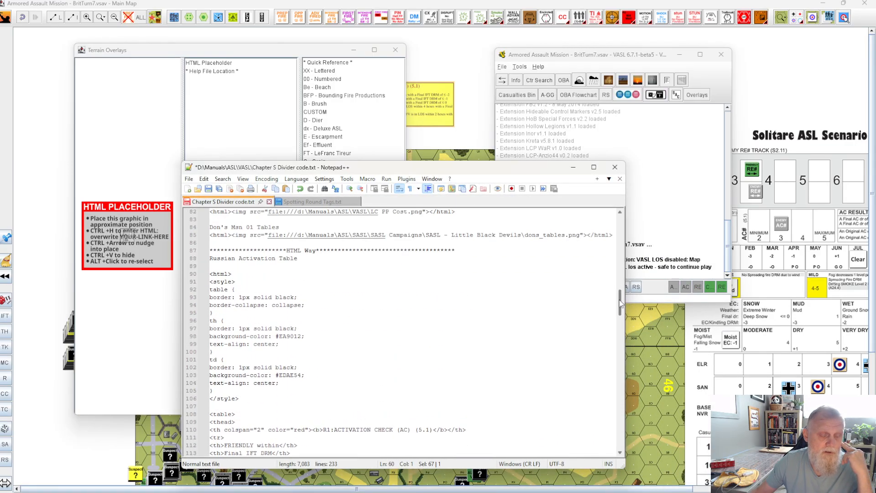
click(211, 273)
scroll(332, 307, down, 9)
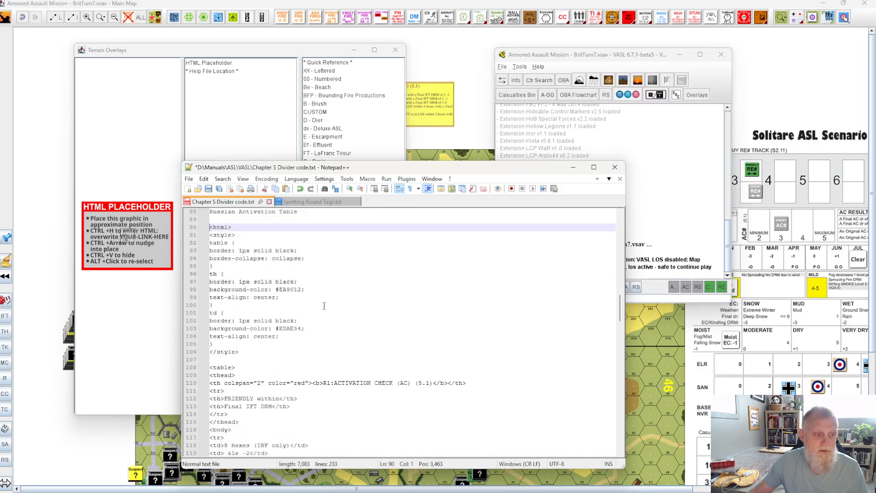
scroll(332, 307, down, 7)
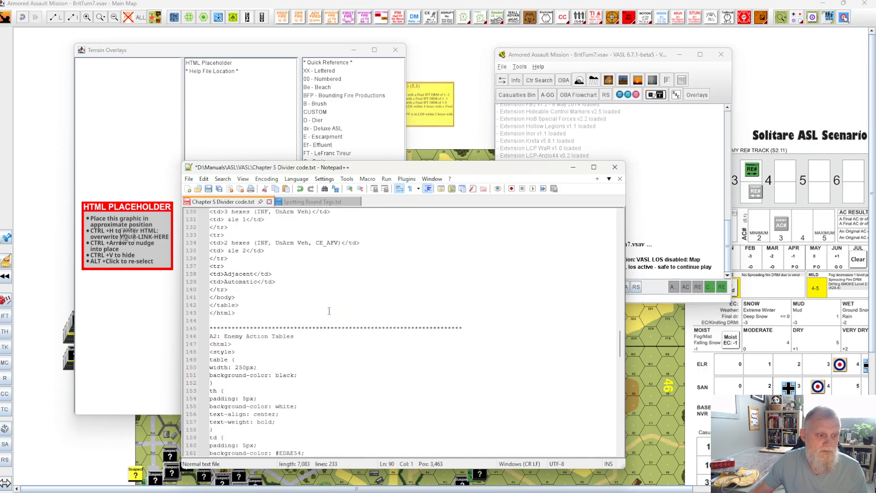
shift+click(239, 312)
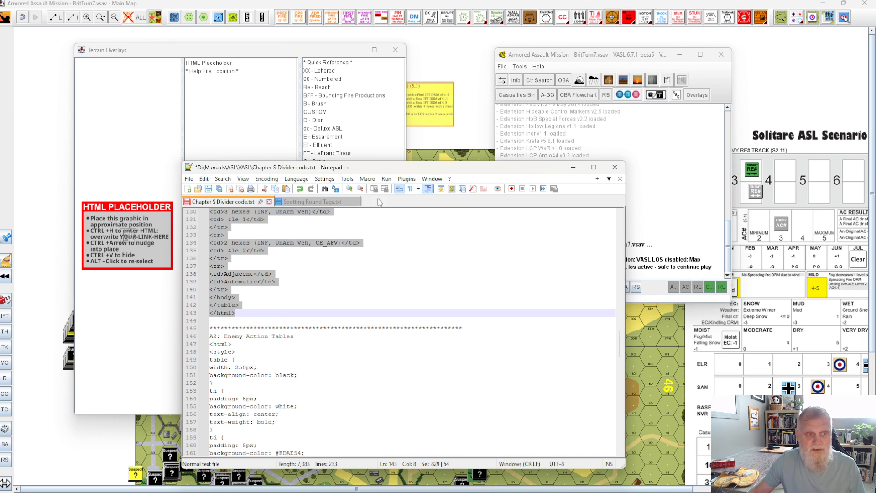
Replace the HTML of the placeholder-based Activation Check image above the map board with the copied Russian Activation Table code.
click(408, 112)
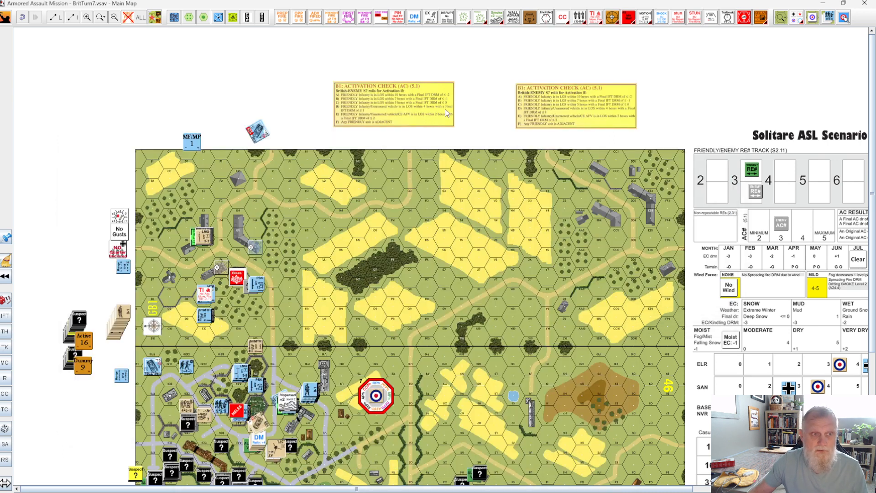
click(397, 108)
right_click(397, 108)
click(413, 126)
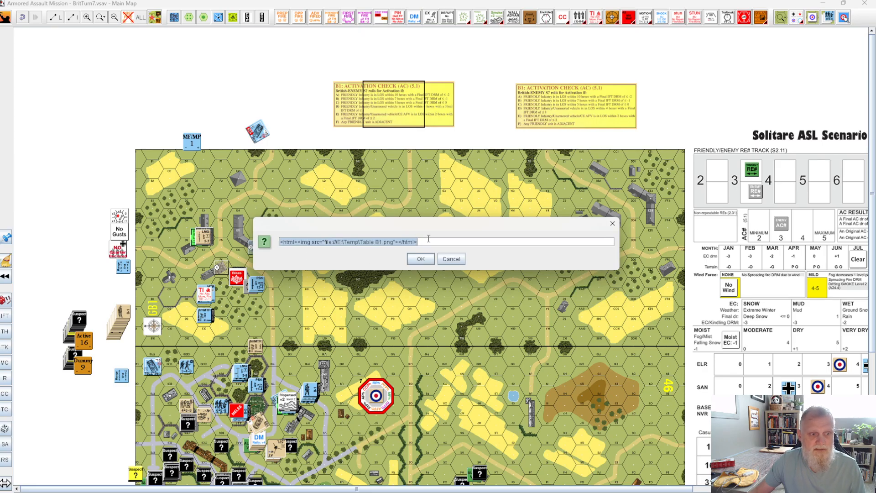
key(ctrl+v)
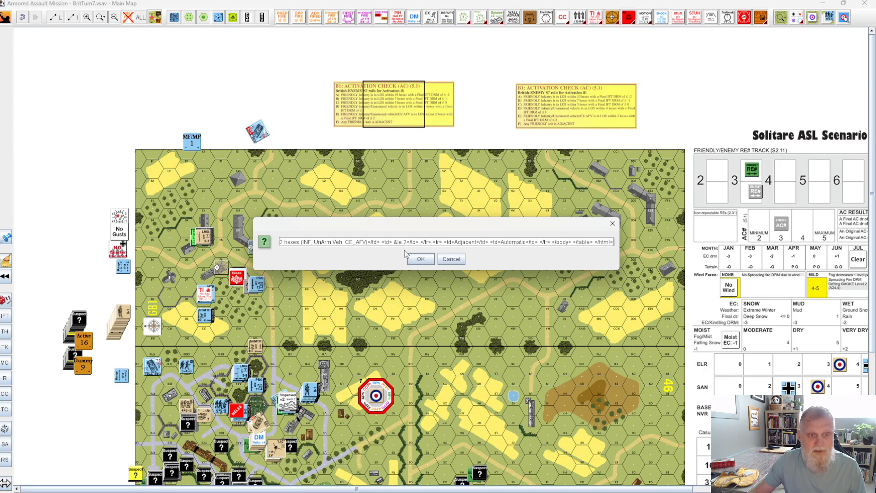
click(420, 259)
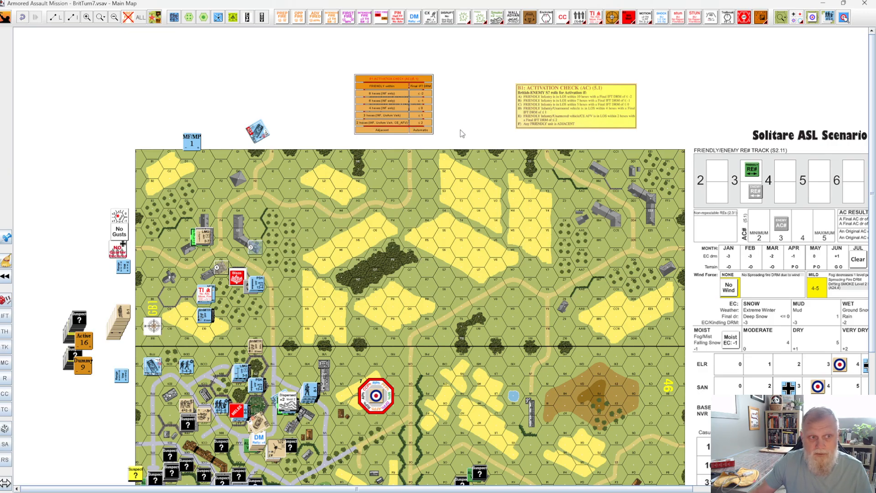
drag(338, 61, 452, 142)
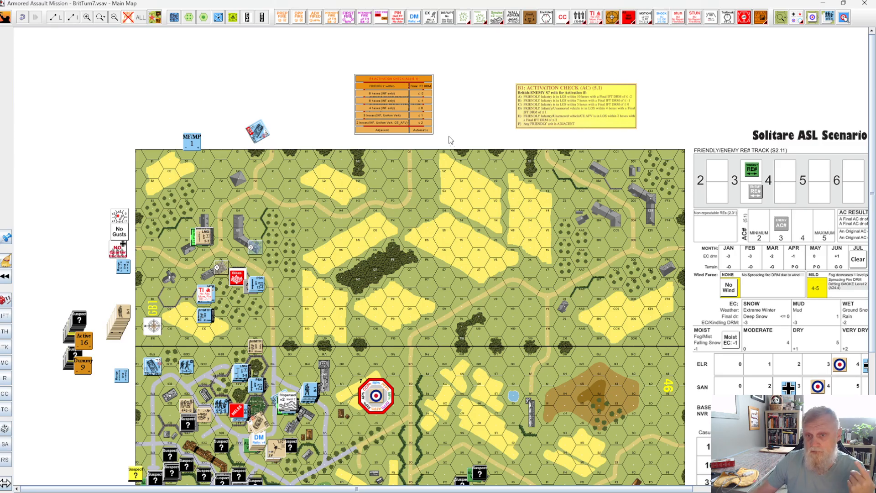
drag(340, 64, 446, 141)
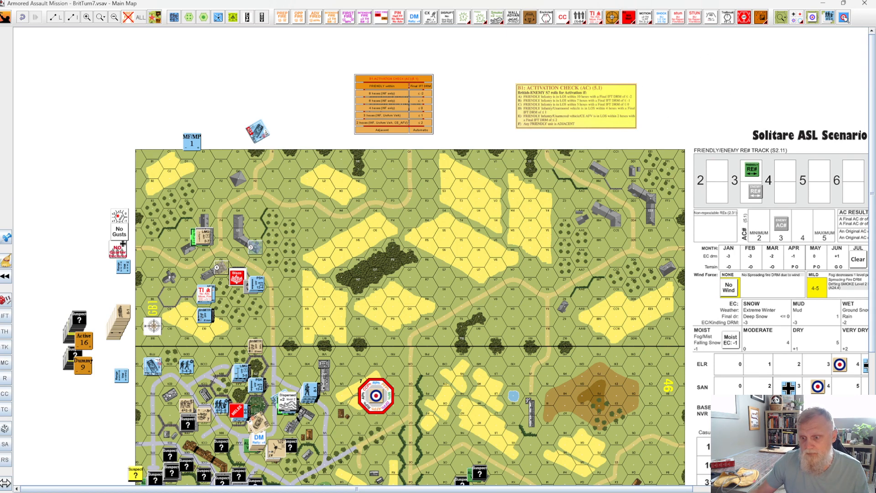
key(alt+Tab)
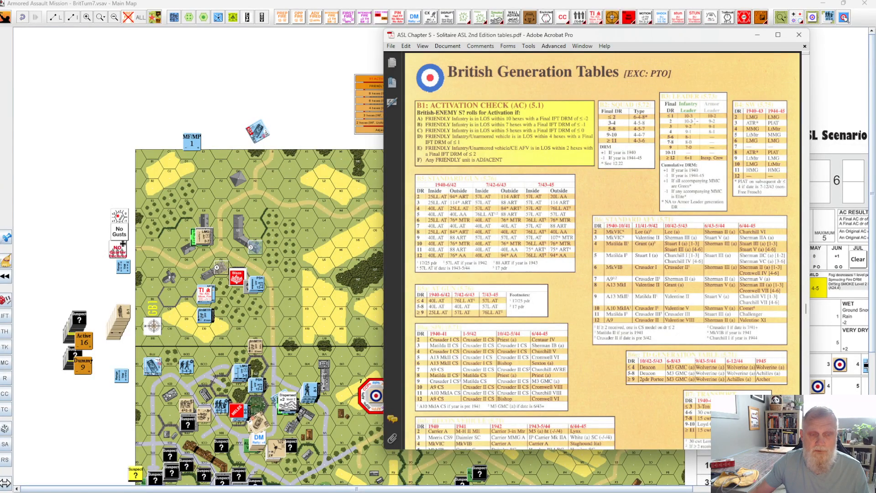
click(758, 35)
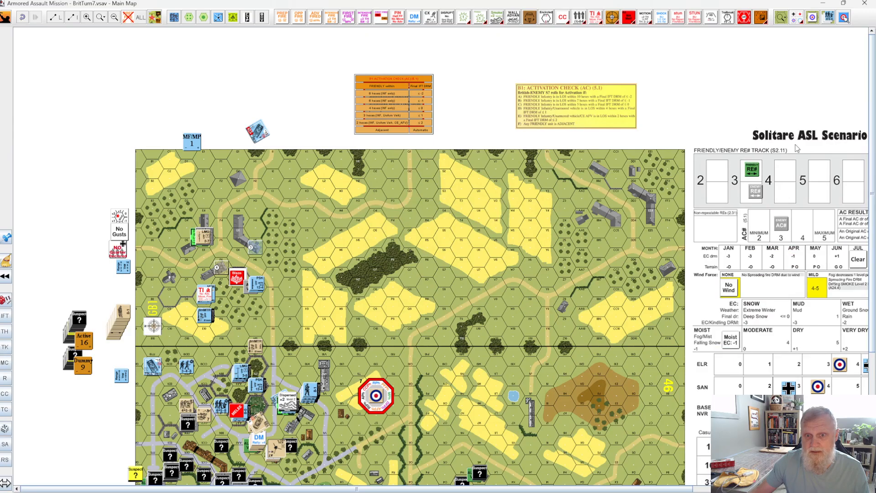